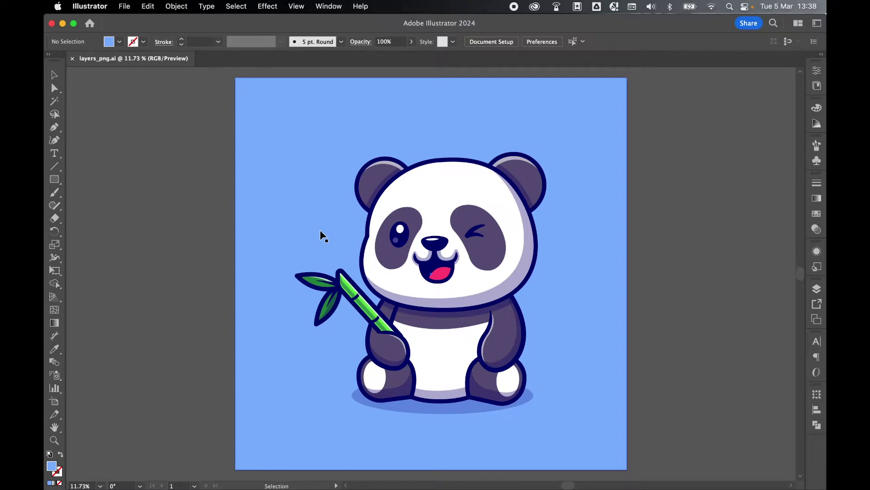
- Try moving the panda artwork group, undo the move, and deselect it
drag(321, 235, 220, 257)
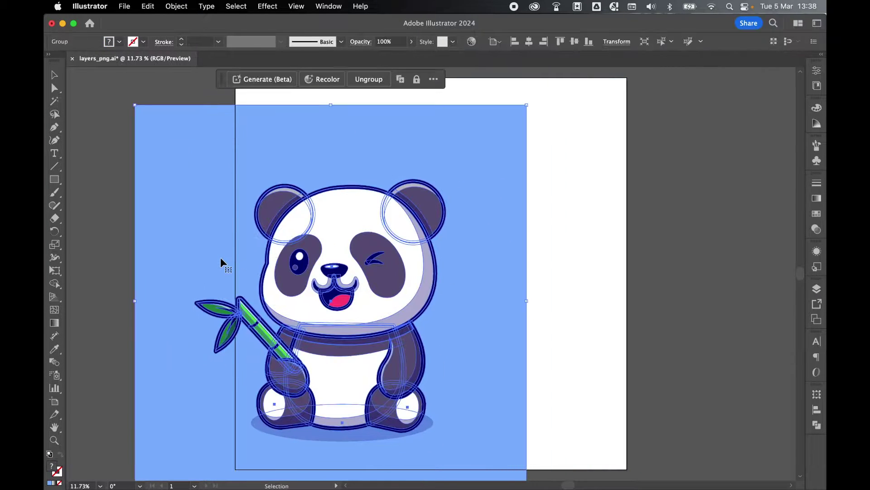
key(super+z)
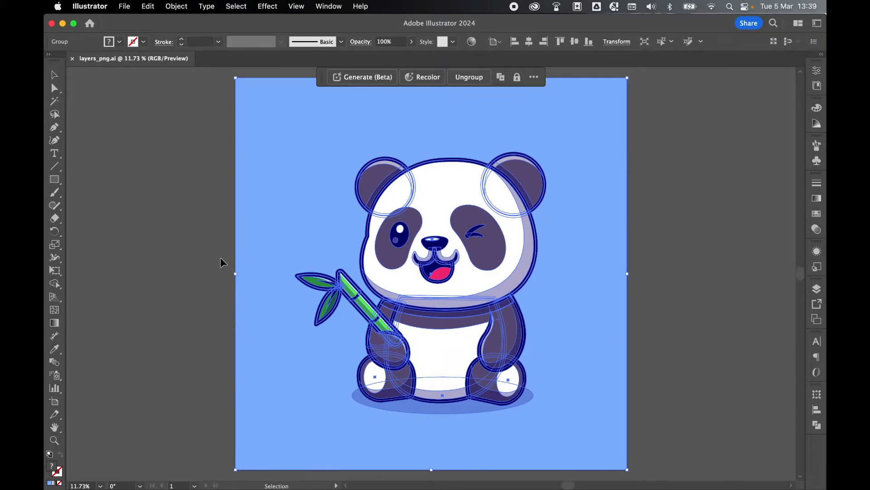
click(222, 263)
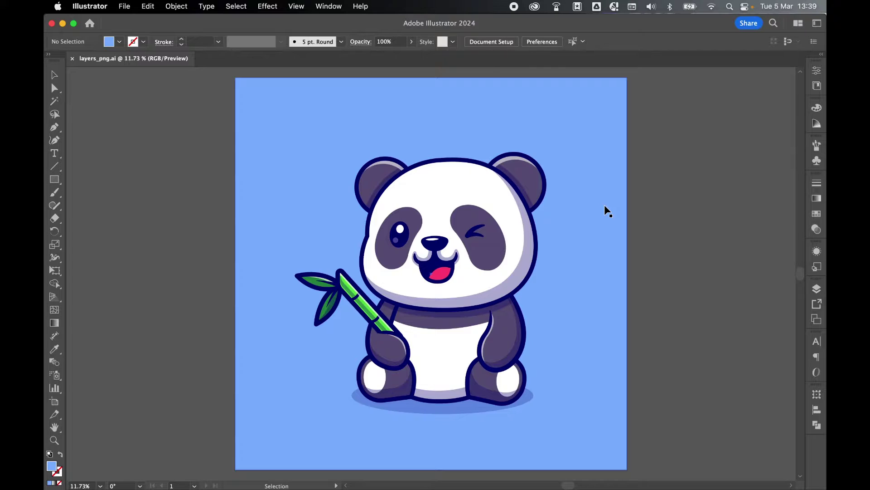
- Open the Layers panel from the Window menu
click(319, 6)
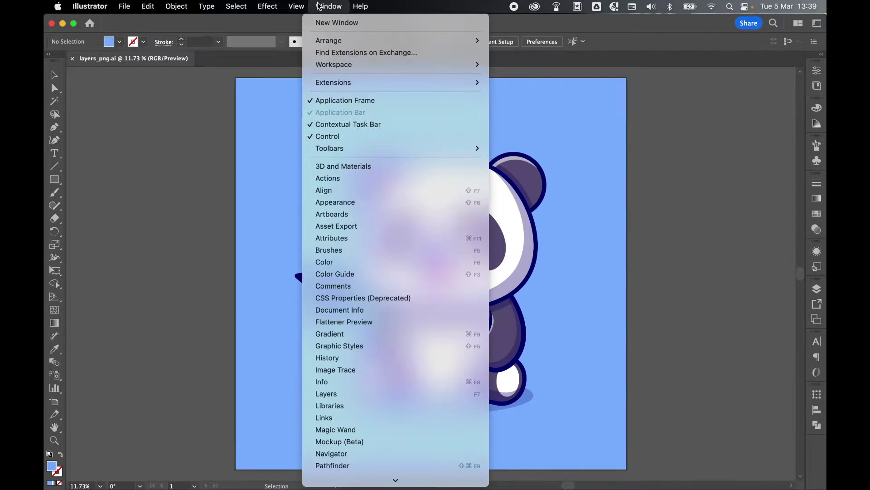
scroll(345, 170, down, 5)
click(345, 167)
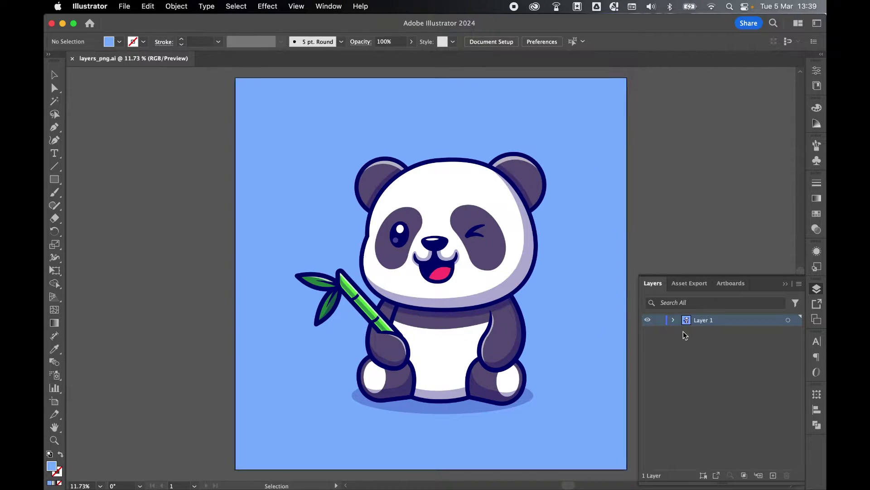
- Expand Layer 1 and the panda group to list its parts, head through bg
click(674, 320)
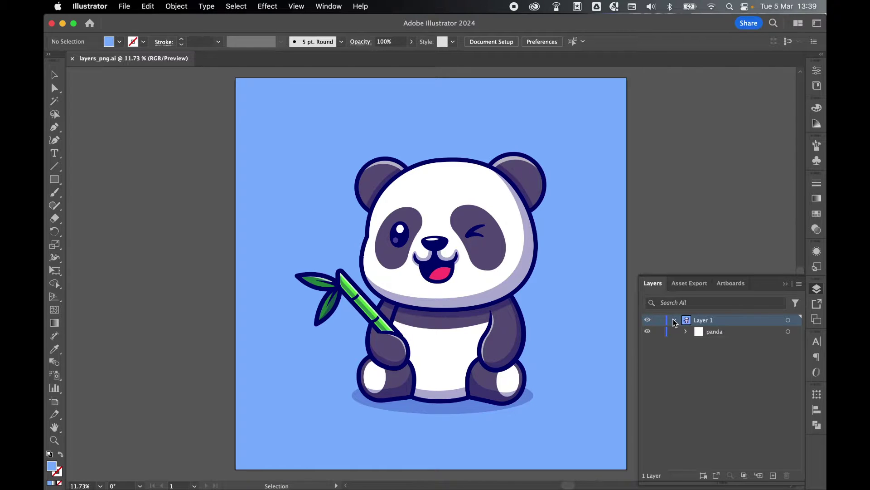
click(721, 333)
click(534, 298)
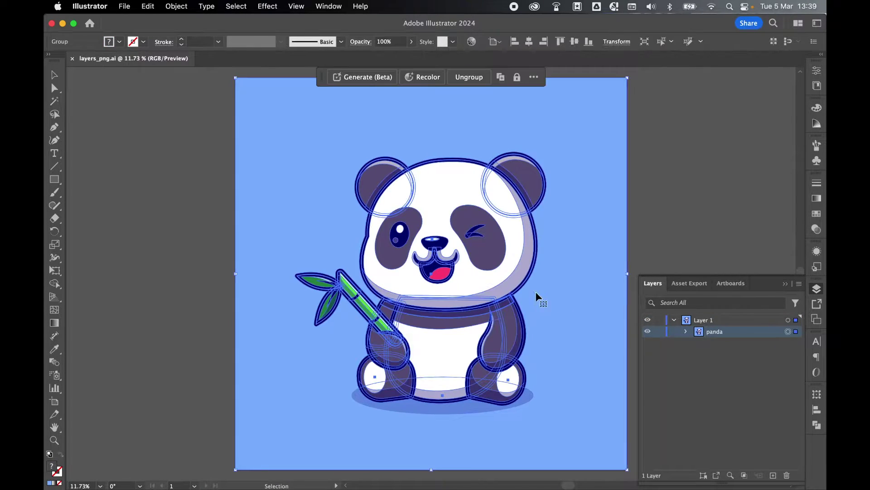
drag(517, 308, 454, 272)
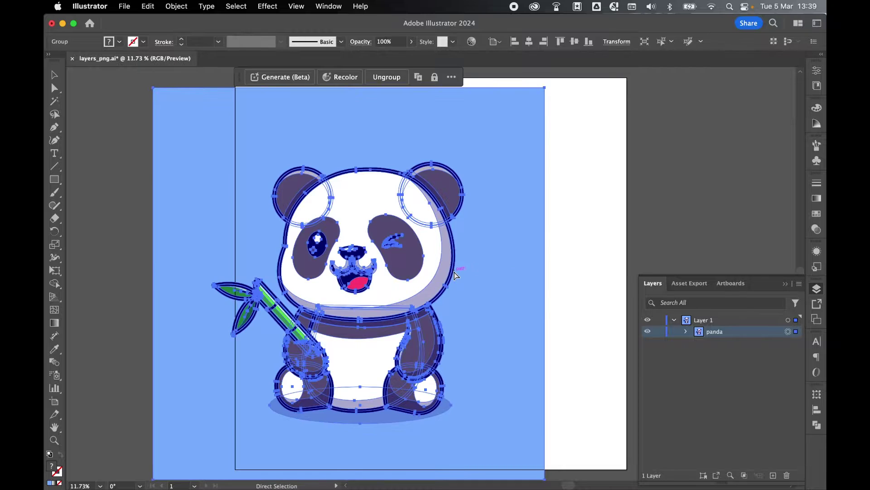
key(super+z)
click(685, 331)
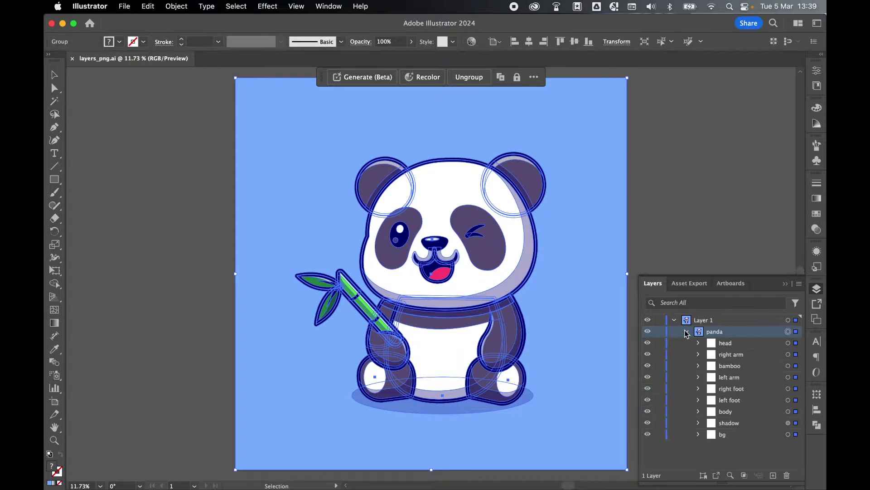
- Hide and re-show the head, right arm and bamboo layers
click(746, 344)
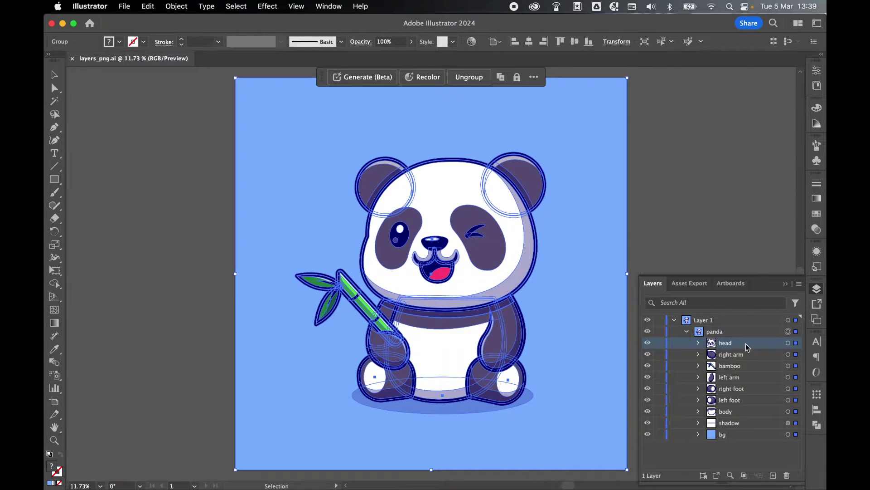
click(649, 344)
click(648, 343)
click(648, 354)
click(648, 354)
click(647, 365)
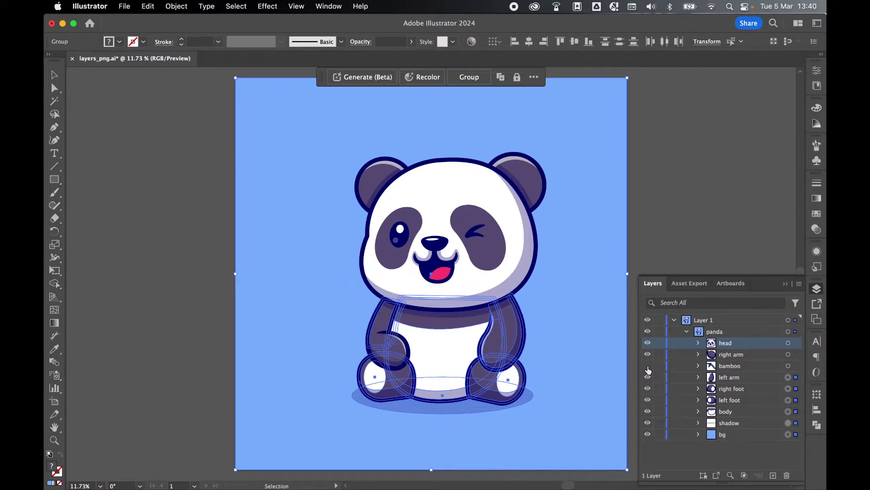
click(647, 366)
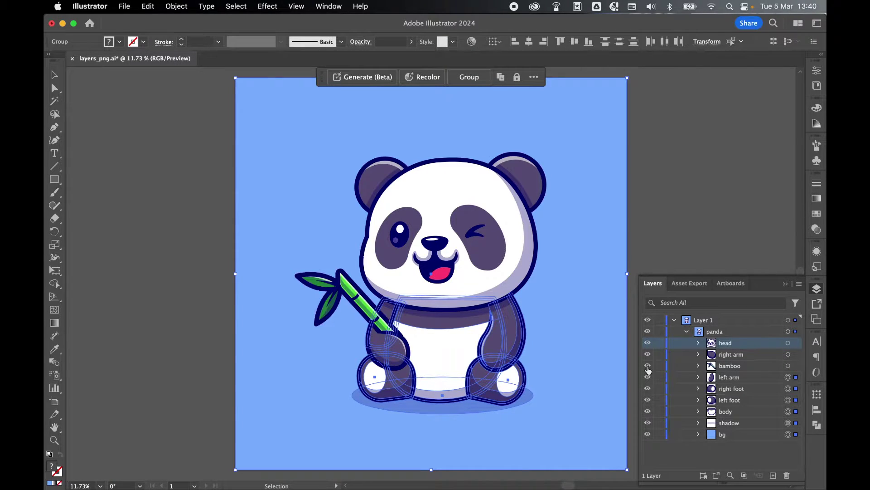
click(699, 343)
click(756, 358)
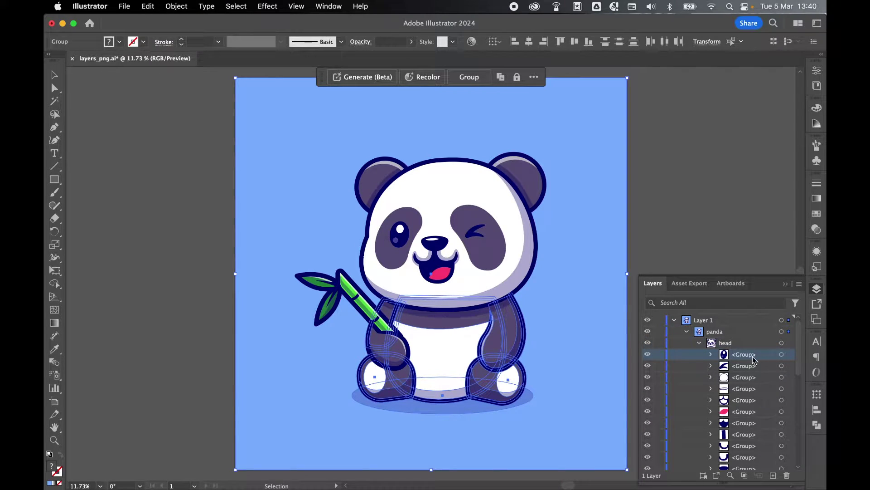
click(648, 356)
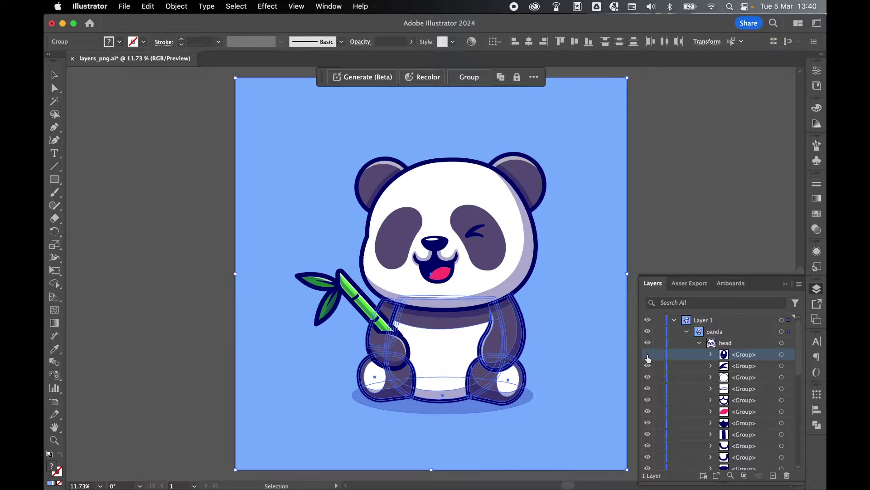
click(648, 357)
click(648, 366)
click(648, 366)
click(647, 377)
click(648, 376)
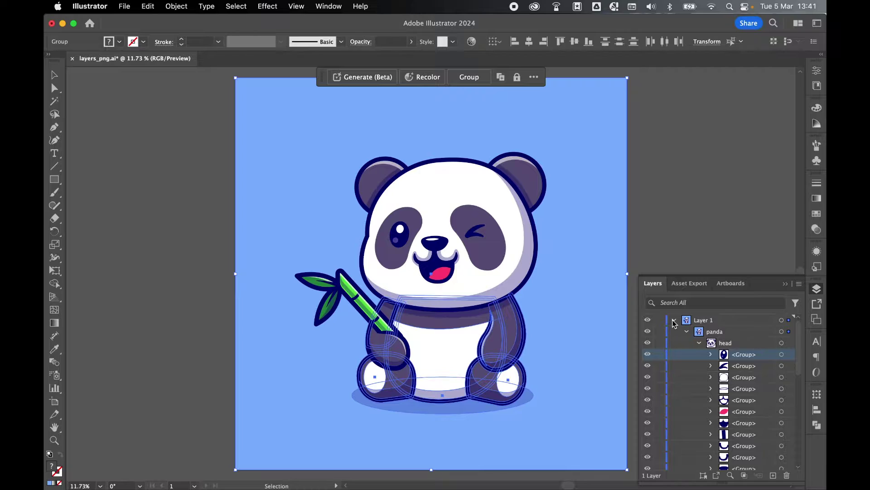
click(700, 342)
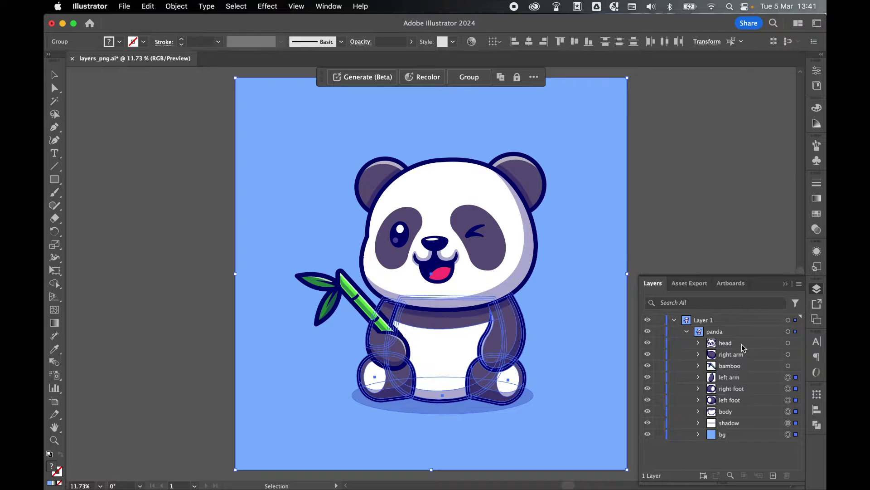
click(696, 285)
- Select the nine layers from head to bg and collect them as PNG 1x export assets
click(653, 283)
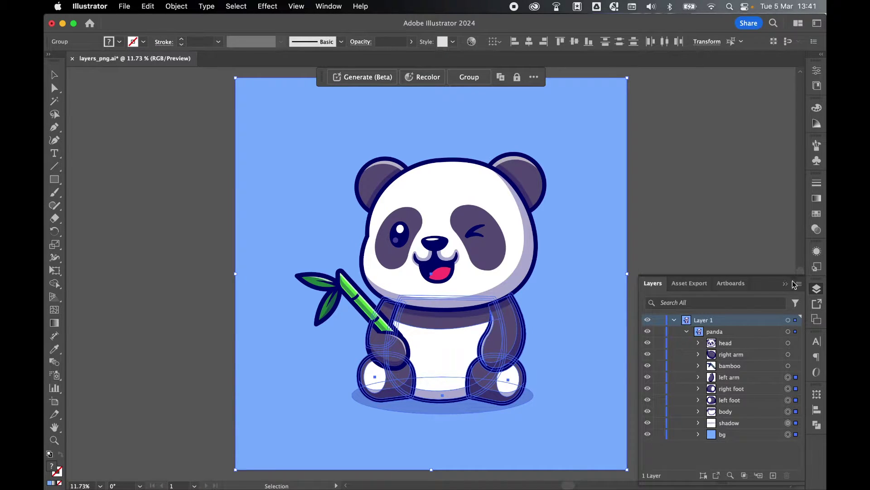
click(329, 7)
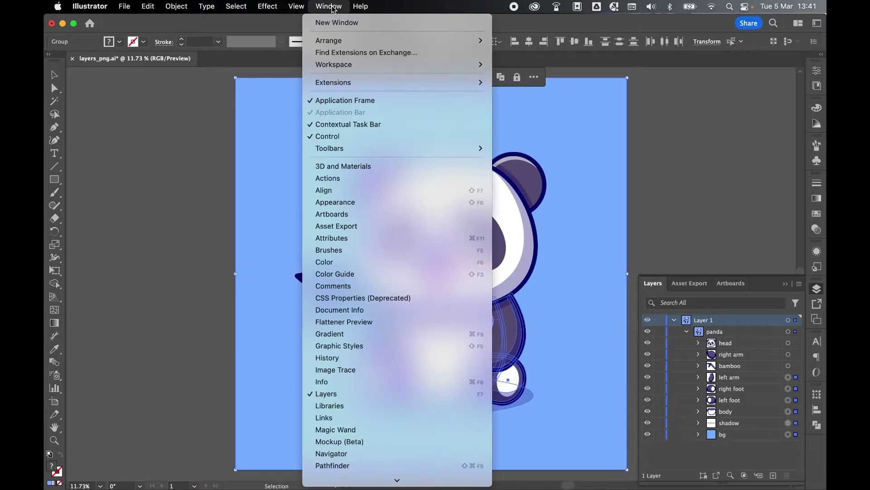
click(687, 331)
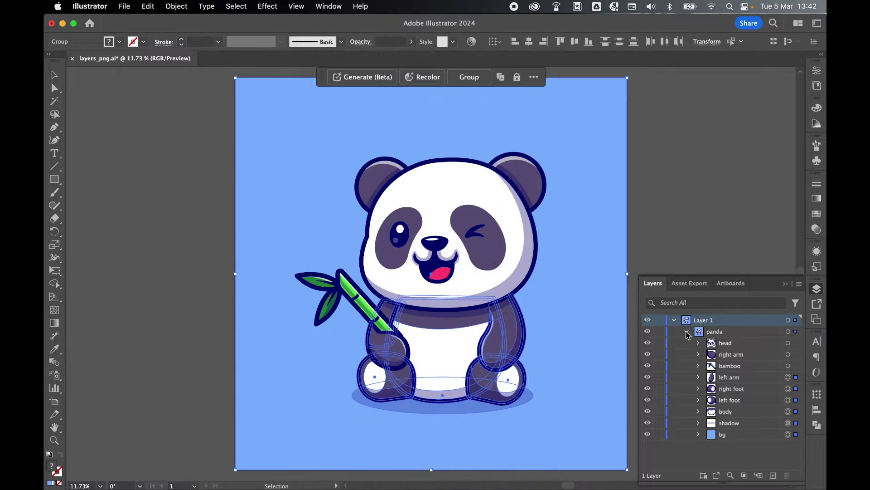
click(737, 345)
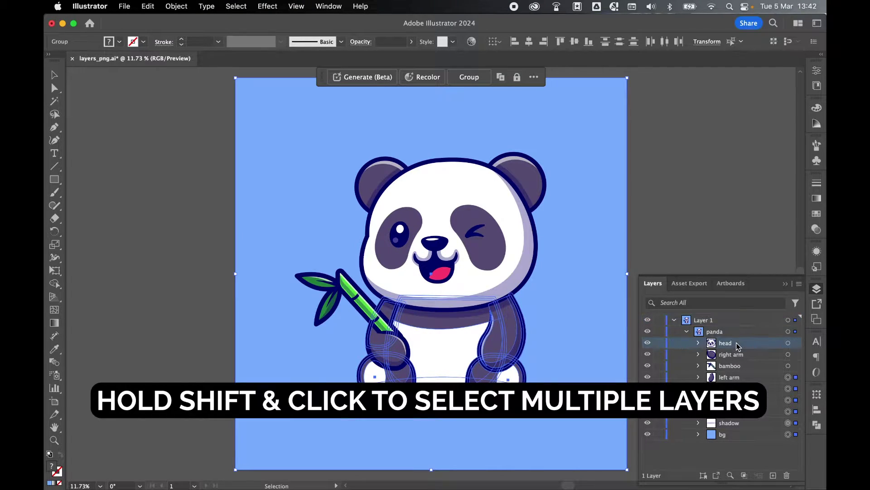
shift+click(728, 437)
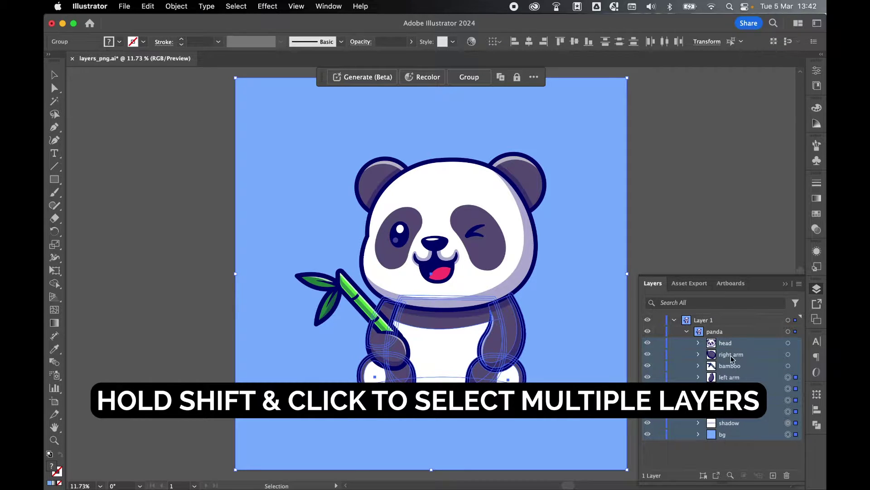
click(715, 474)
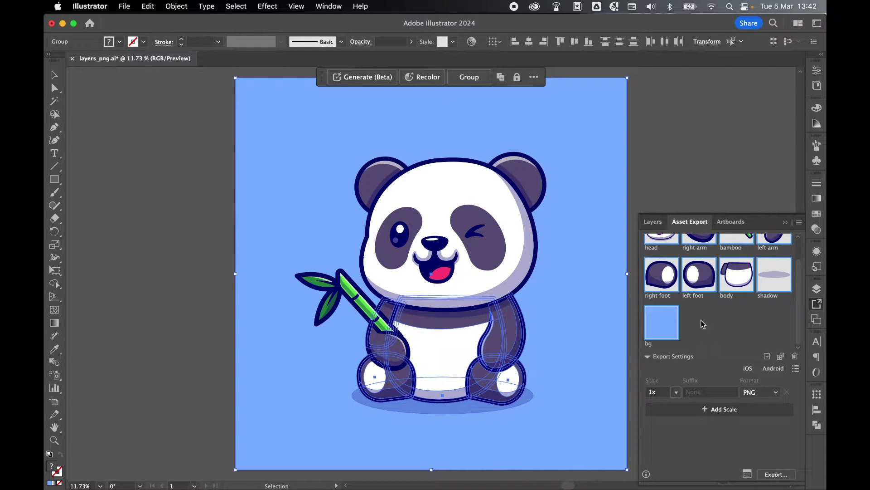
- Select all nine panda assets from head onward and delete them from Asset Export
scroll(701, 321, up, 2)
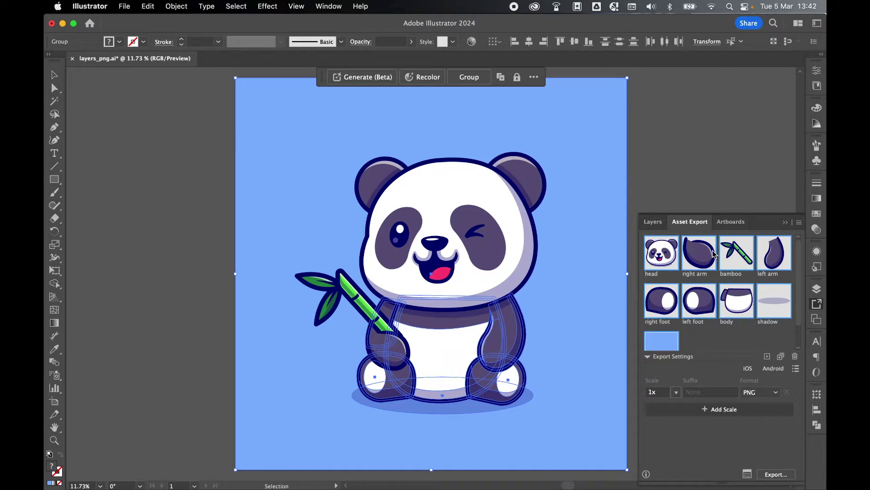
click(776, 345)
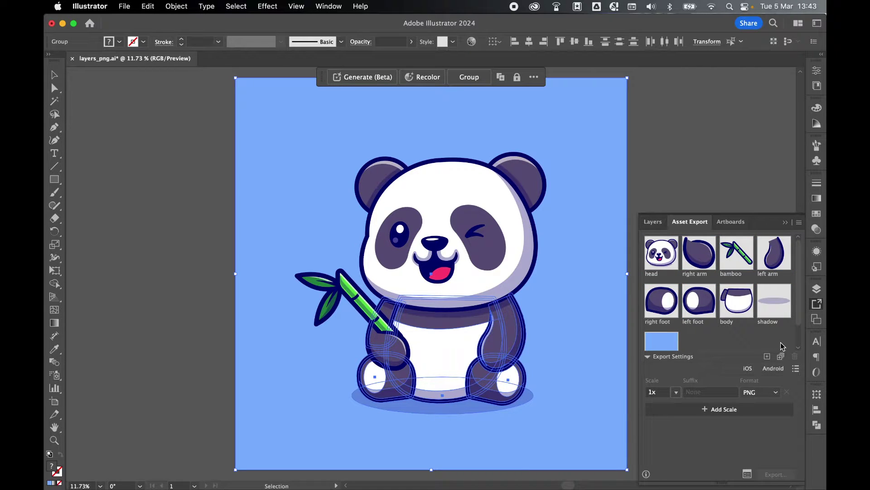
click(669, 257)
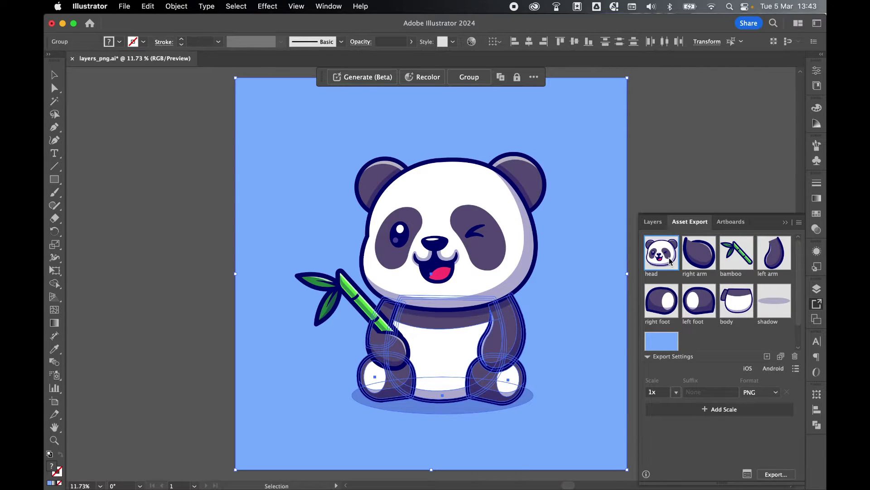
shift+click(663, 342)
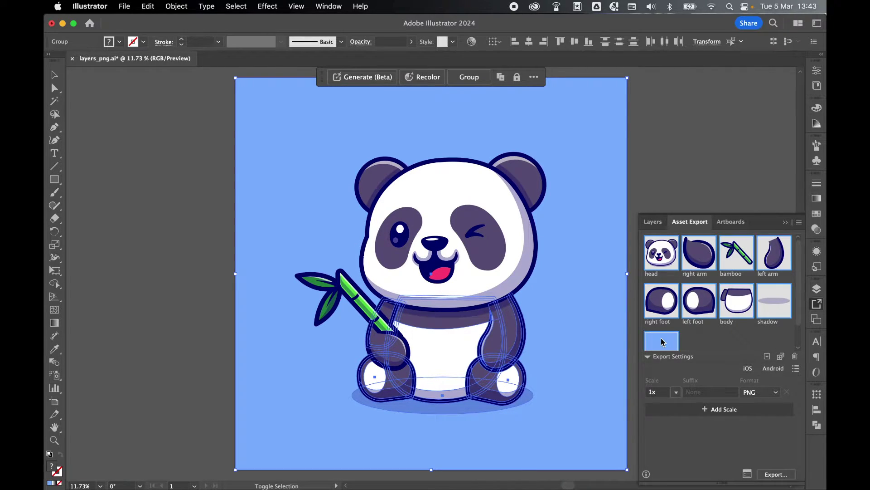
click(796, 357)
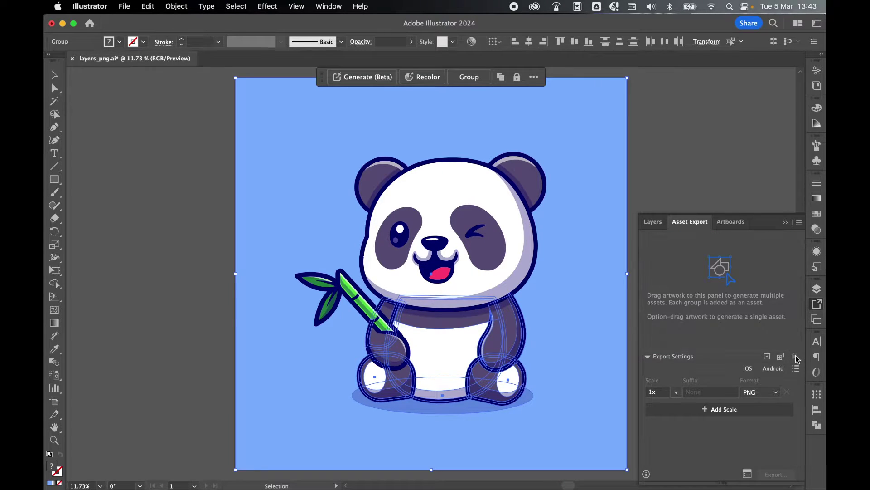
click(649, 217)
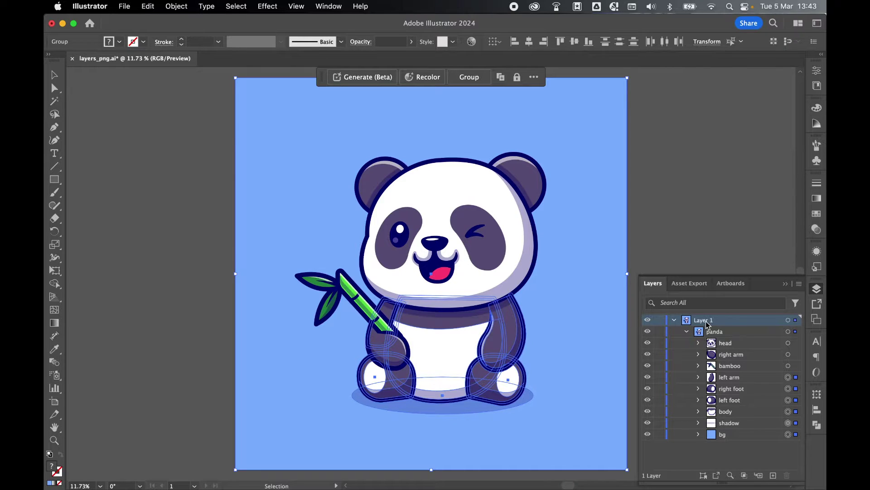
- Expand the head layer, select all its groups, and collect them as Assets 21 onward
click(728, 343)
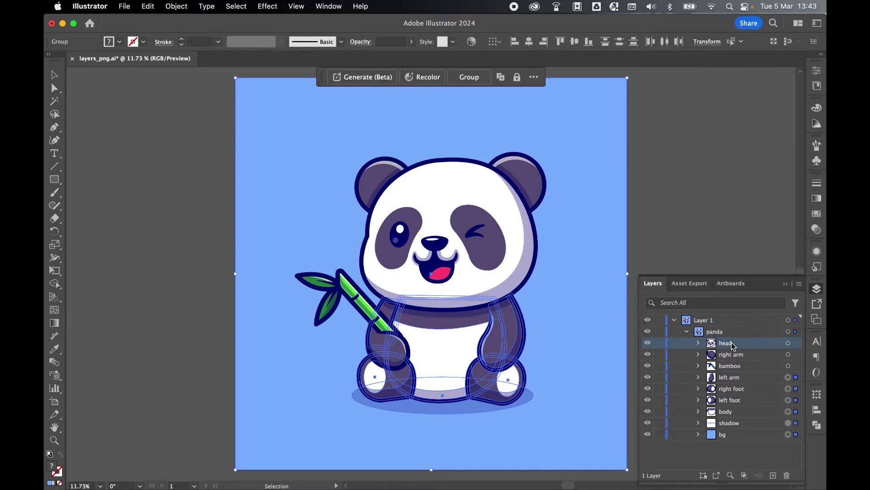
click(698, 343)
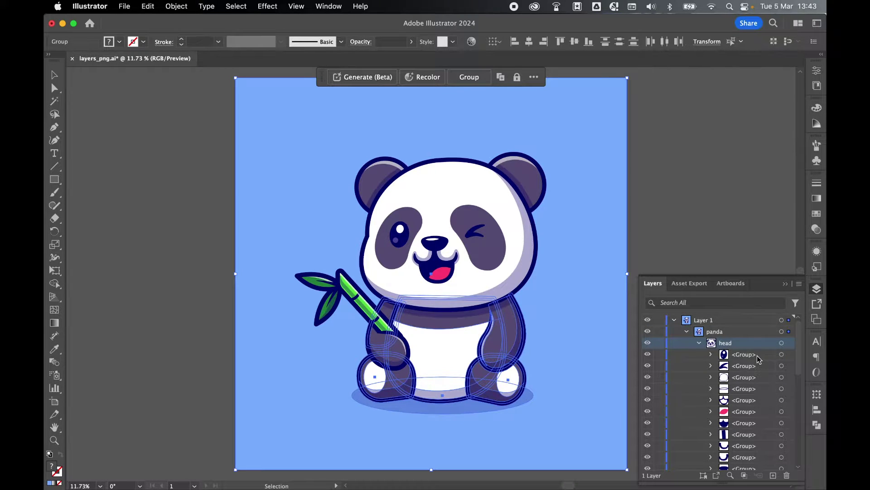
scroll(757, 356, down, 5)
scroll(757, 355, down, 5)
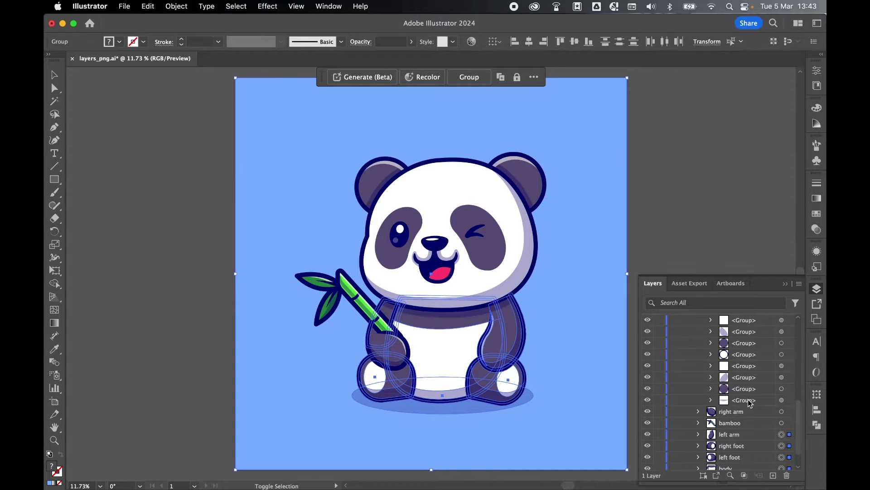
shift+click(750, 403)
scroll(746, 372, up, 10)
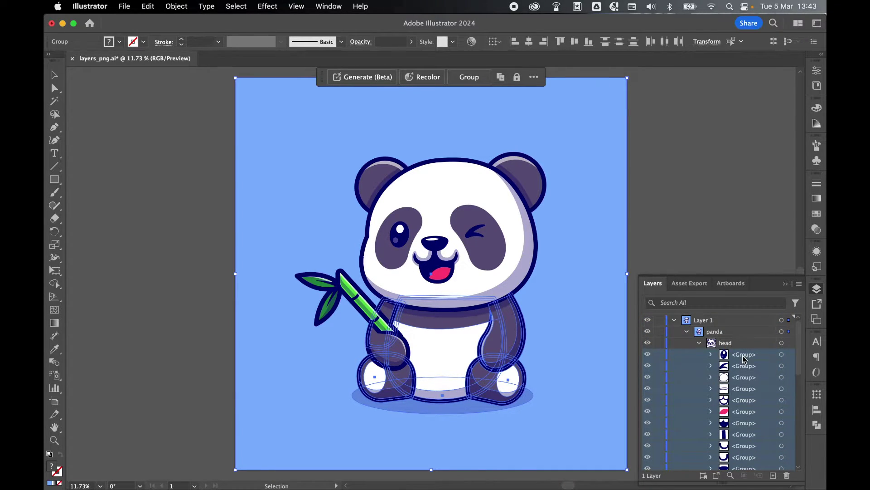
click(716, 475)
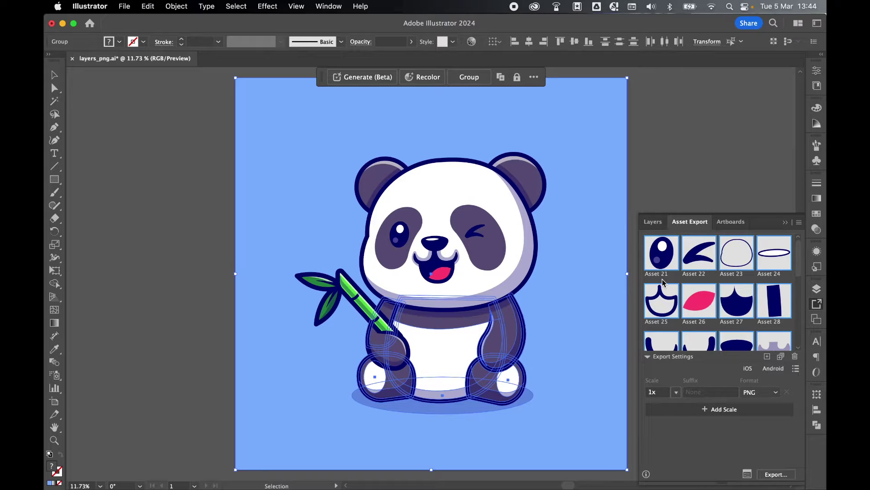
- Collapse head, expand right arm, and collect its four groups as Assets 46–49
click(653, 221)
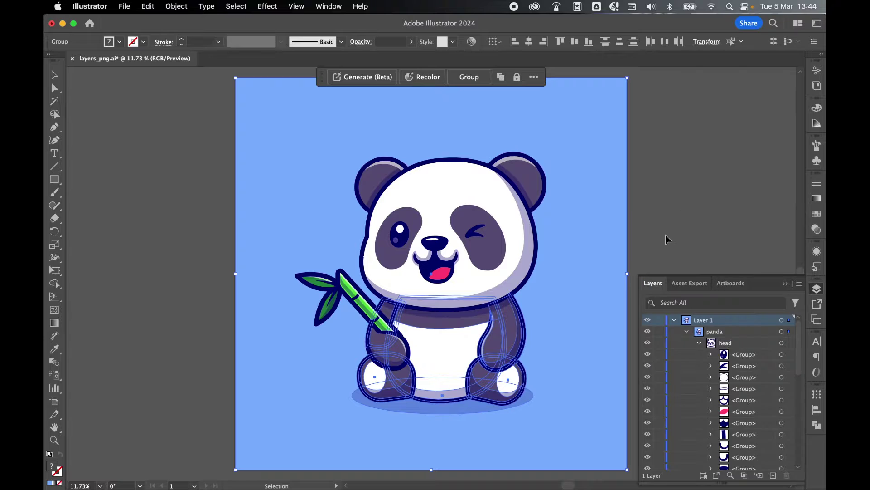
click(699, 344)
click(736, 346)
click(736, 356)
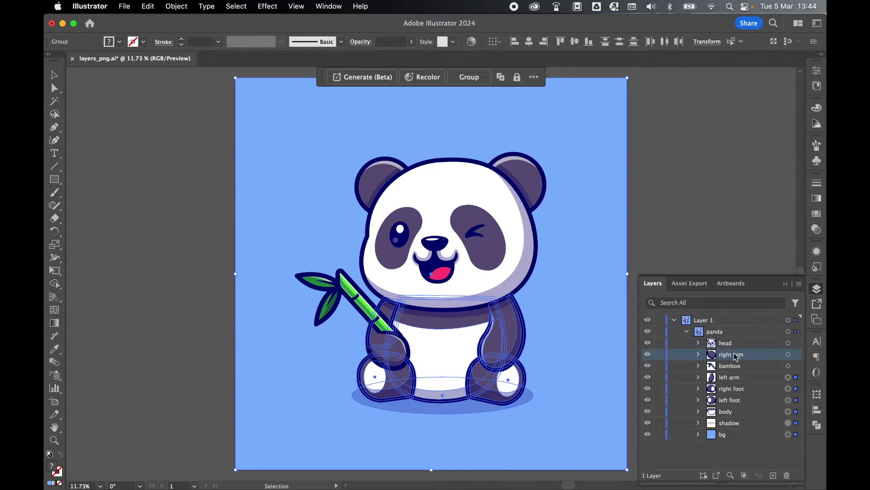
click(698, 354)
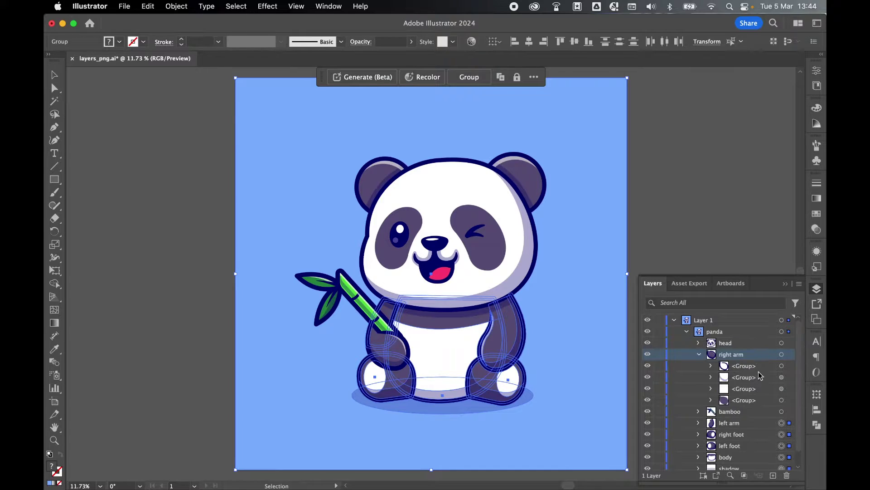
click(752, 367)
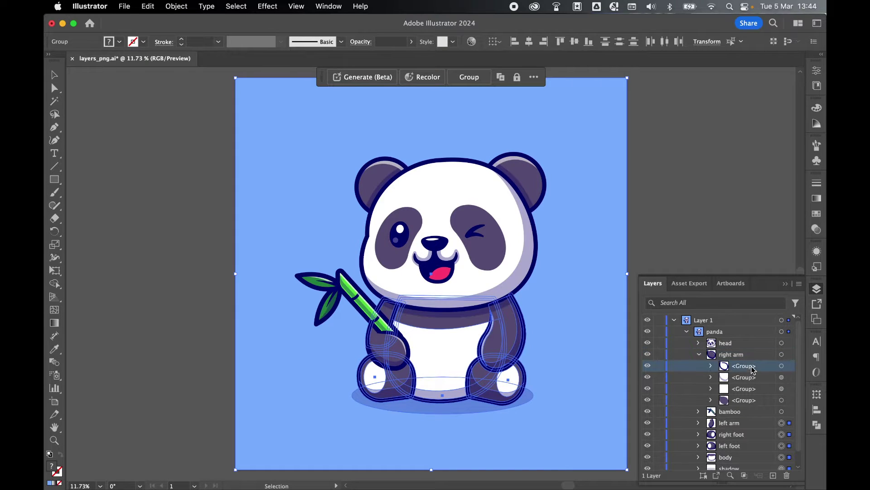
shift+click(749, 400)
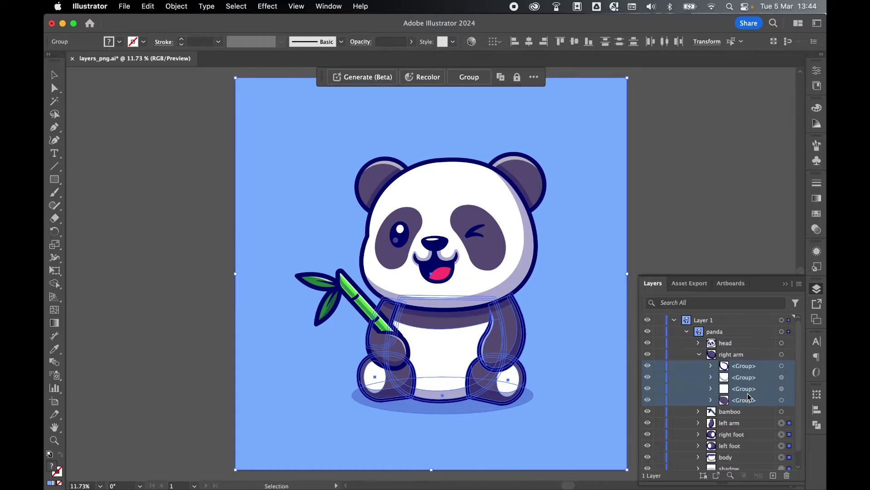
click(716, 475)
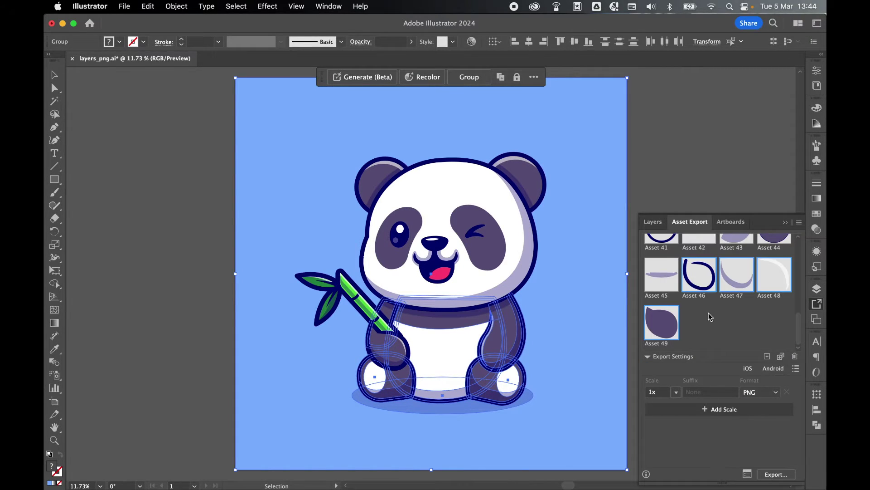
scroll(710, 316, up, 5)
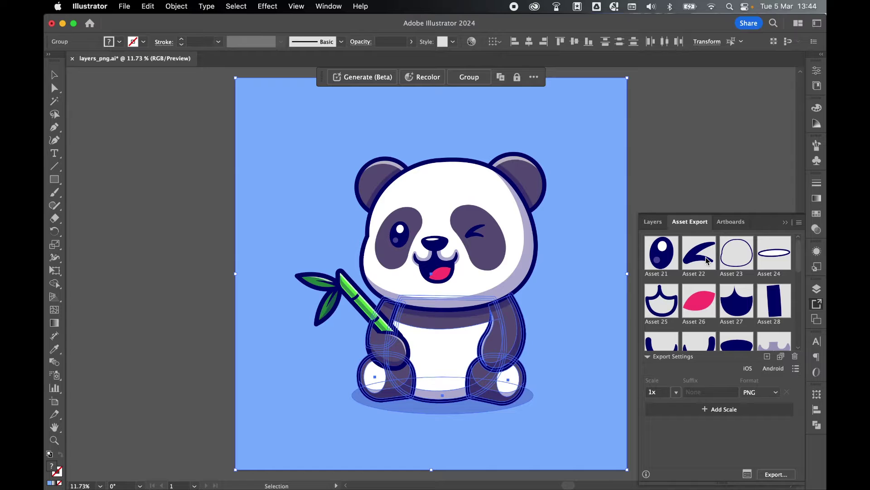
click(652, 222)
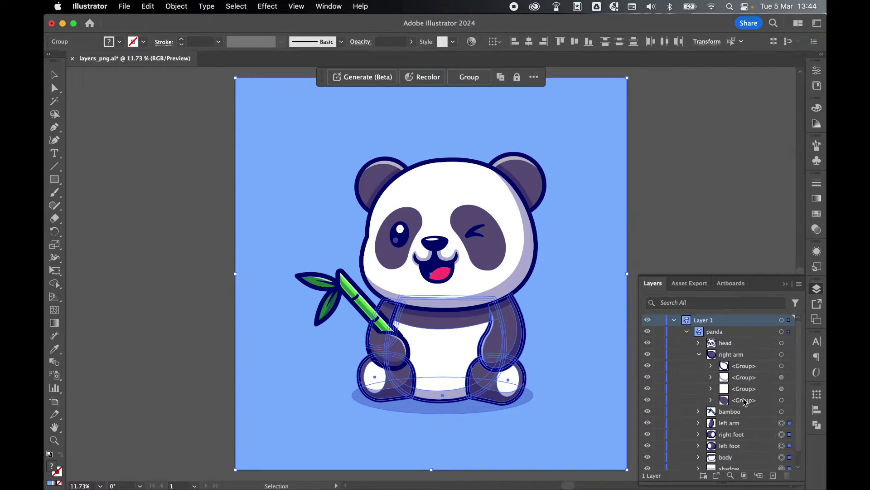
- Select the collapsed right arm layer and collect it as a single export asset
click(750, 367)
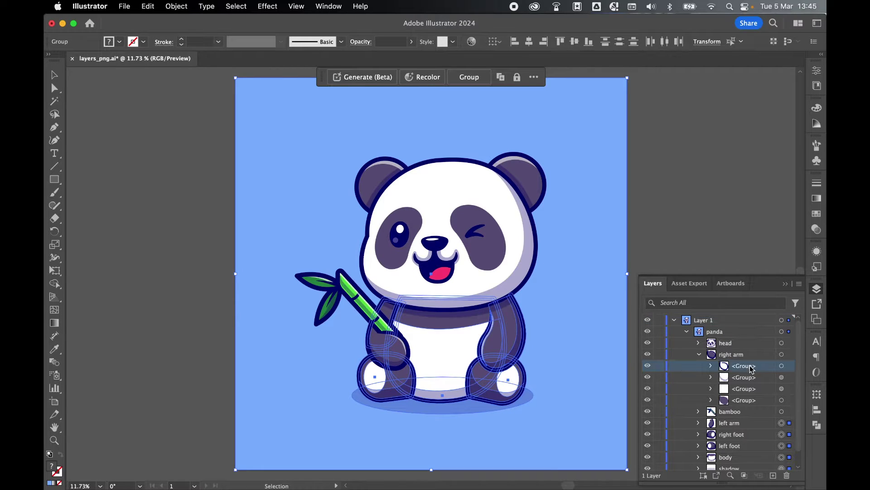
shift+click(746, 402)
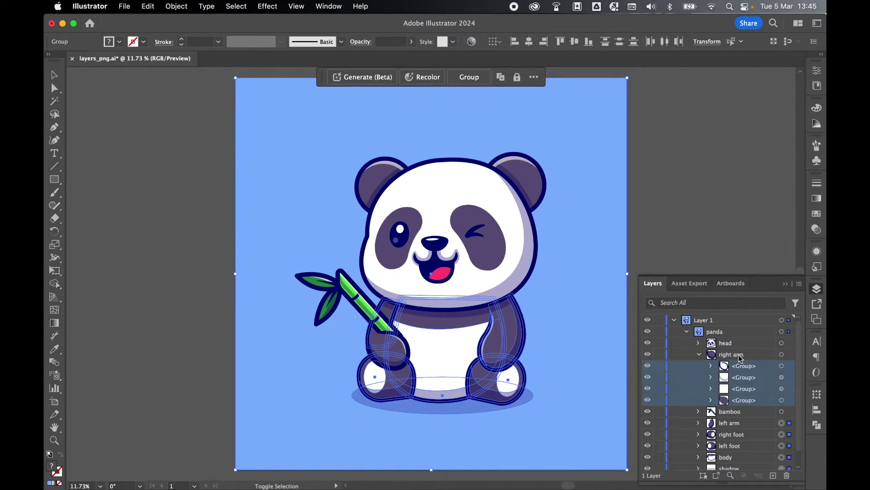
click(739, 356)
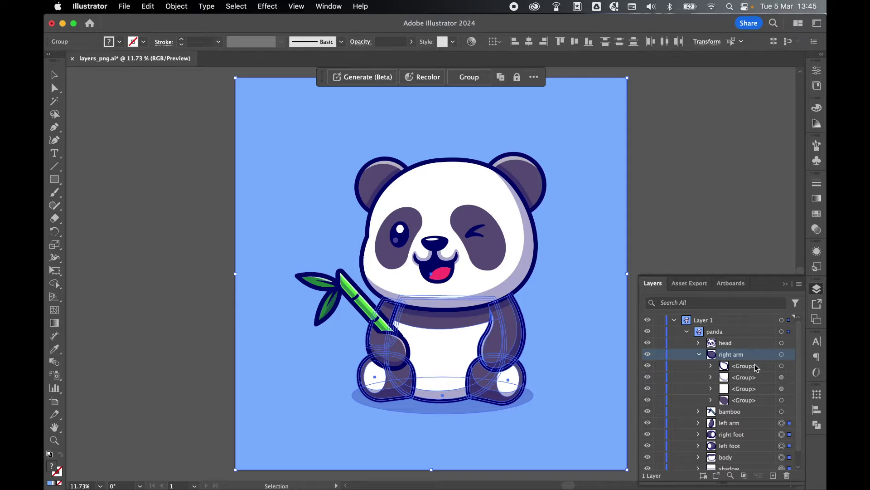
mouse_move(757, 364)
mouse_down()
mouse_move(755, 387)
mouse_move(754, 368)
mouse_up()
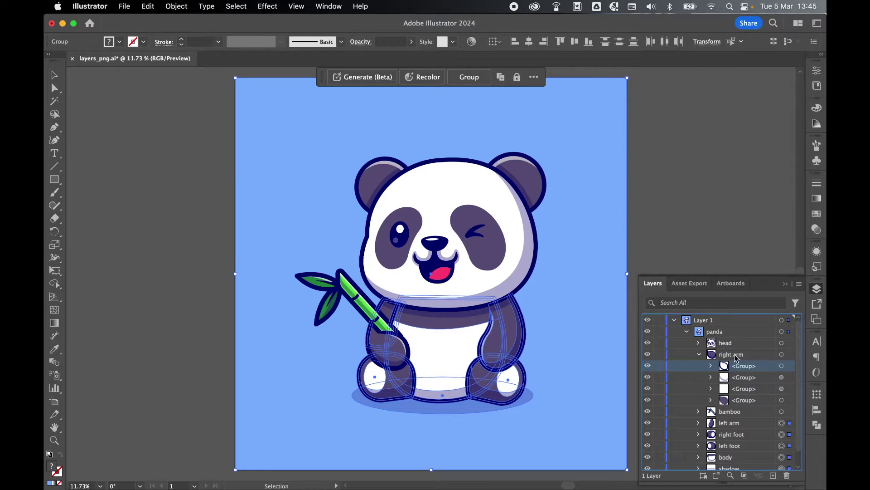
click(737, 355)
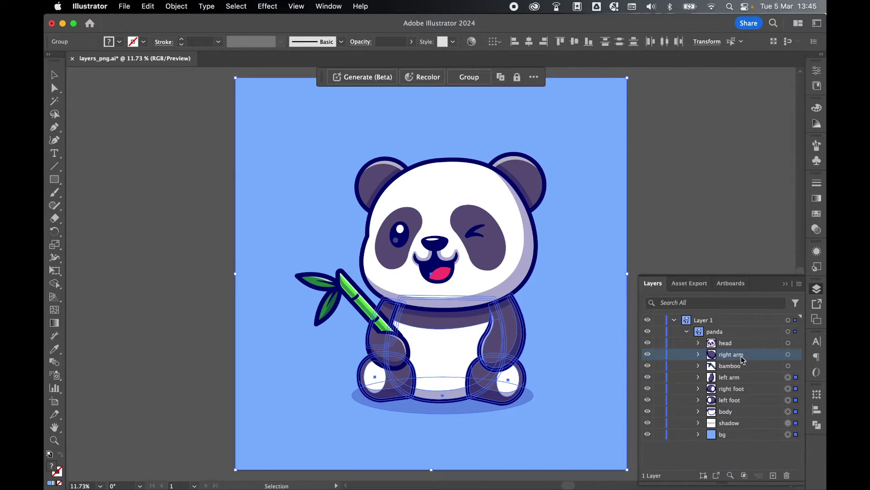
click(716, 475)
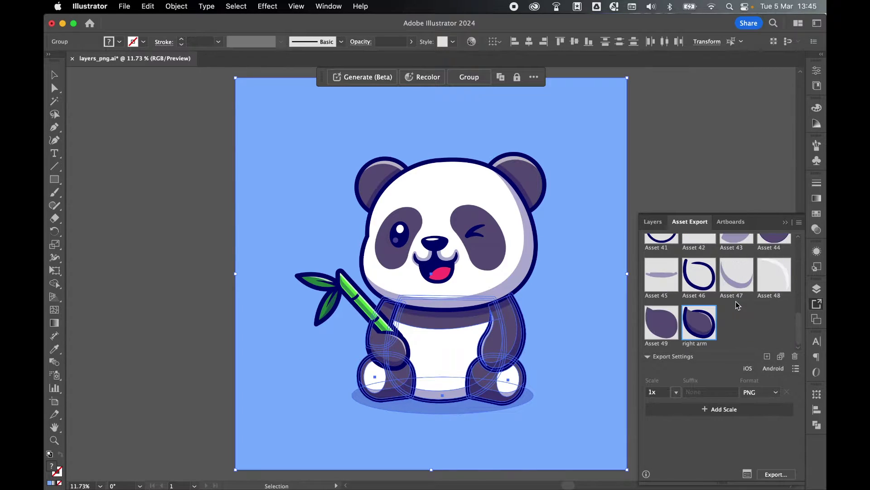
- Open the Export for Screens dialog on its Assets tab from the asset thumbnails
click(653, 222)
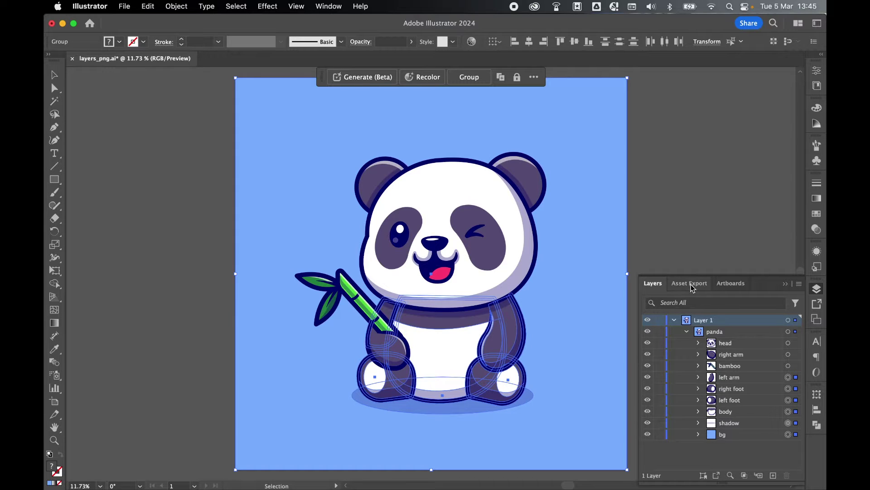
click(694, 284)
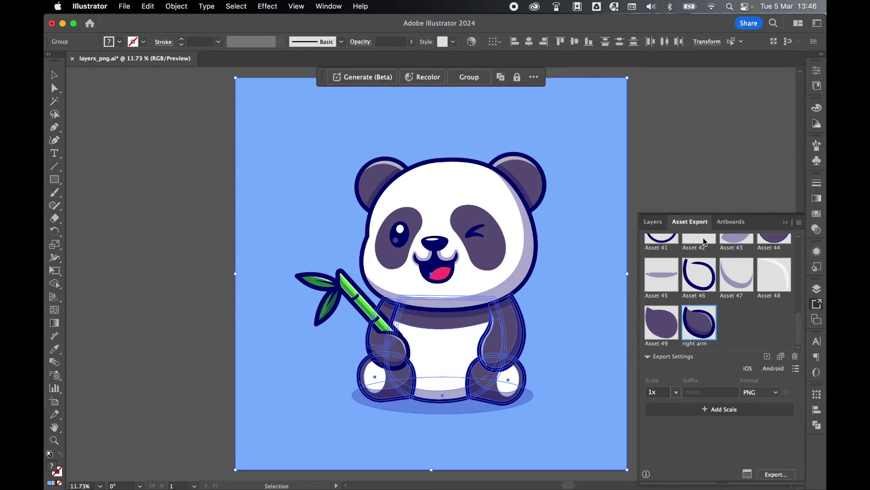
click(746, 475)
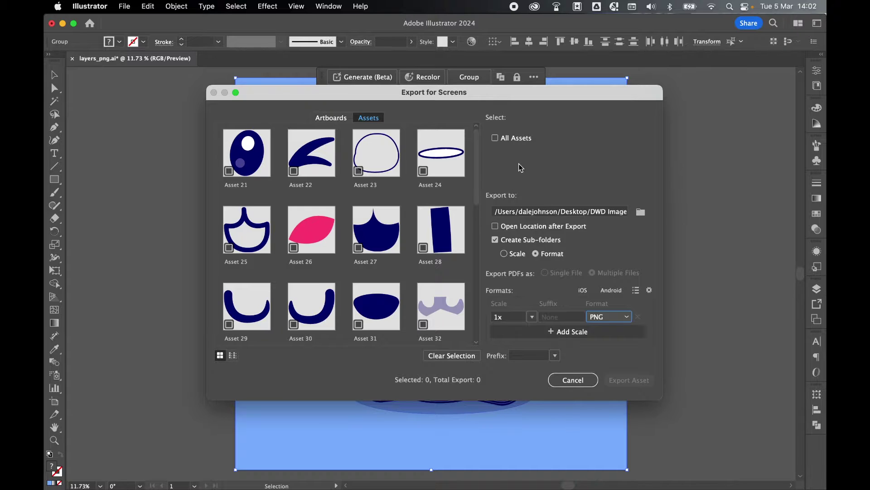
click(495, 138)
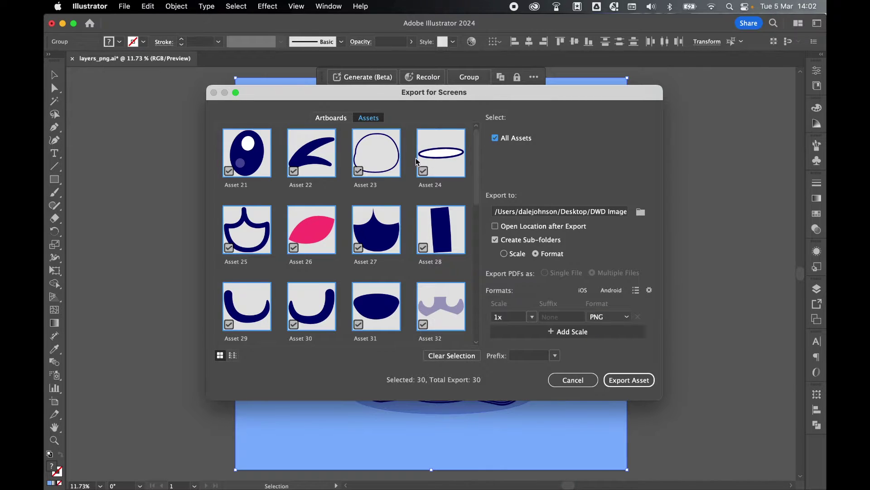
scroll(436, 246, down, 8)
scroll(436, 245, up, 8)
click(358, 171)
click(424, 171)
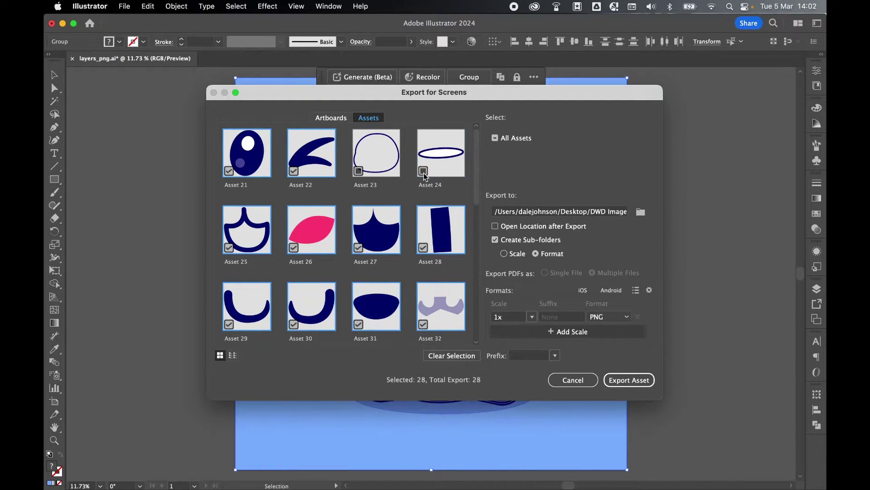
click(359, 171)
click(423, 171)
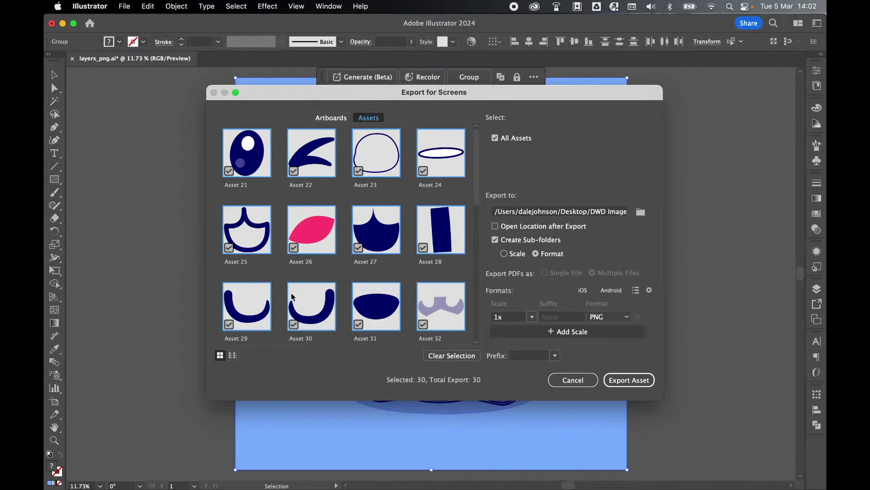
click(233, 355)
scroll(402, 197, down, 3)
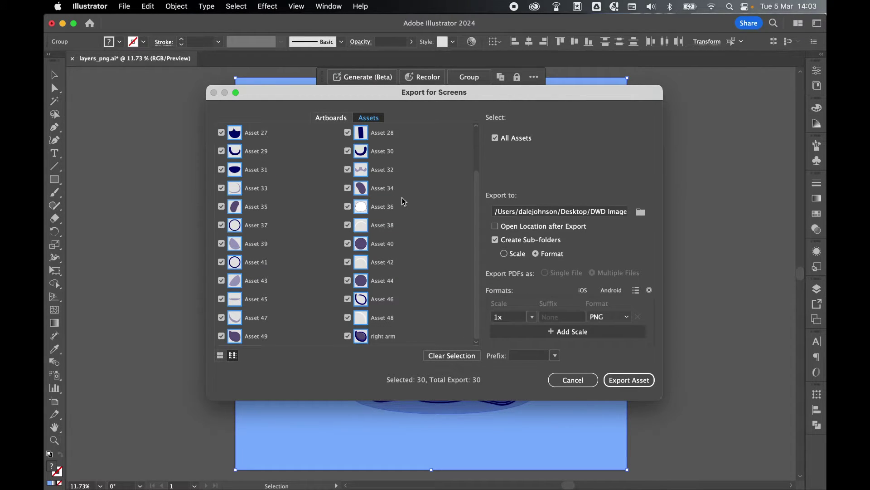
scroll(403, 199, up, 2)
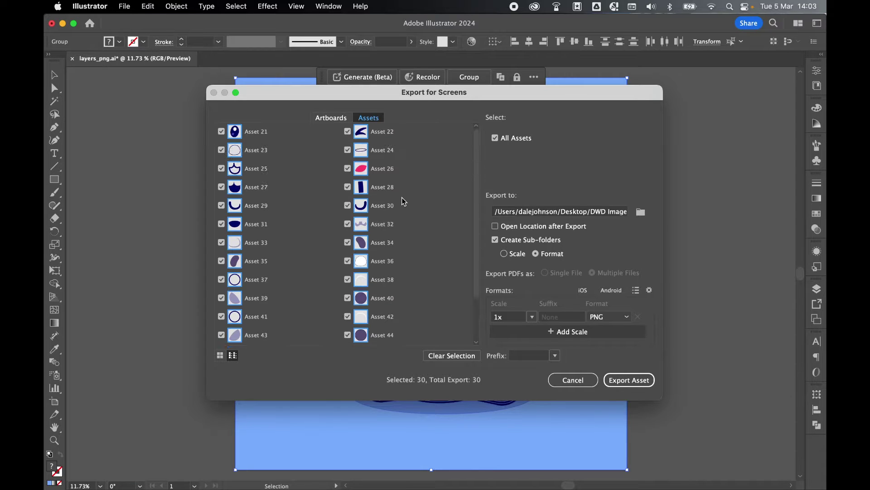
click(221, 355)
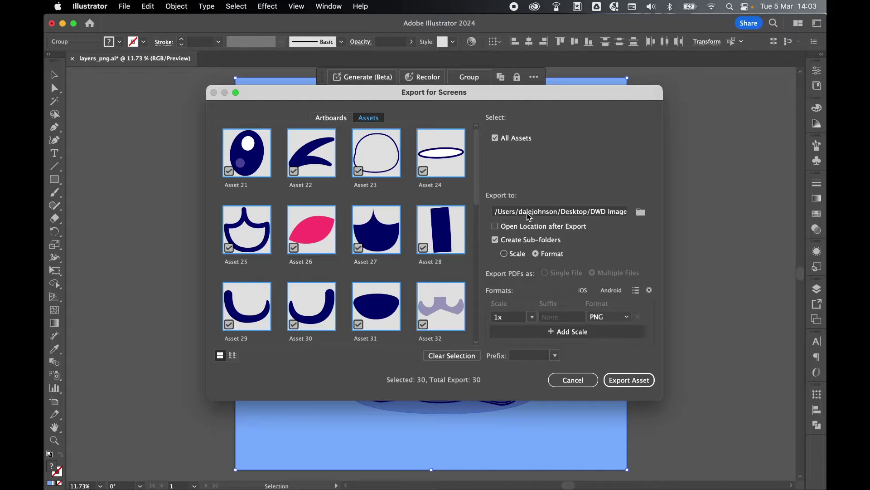
- Keep PNG as the export format and open its advanced Format Settings
click(640, 212)
click(606, 317)
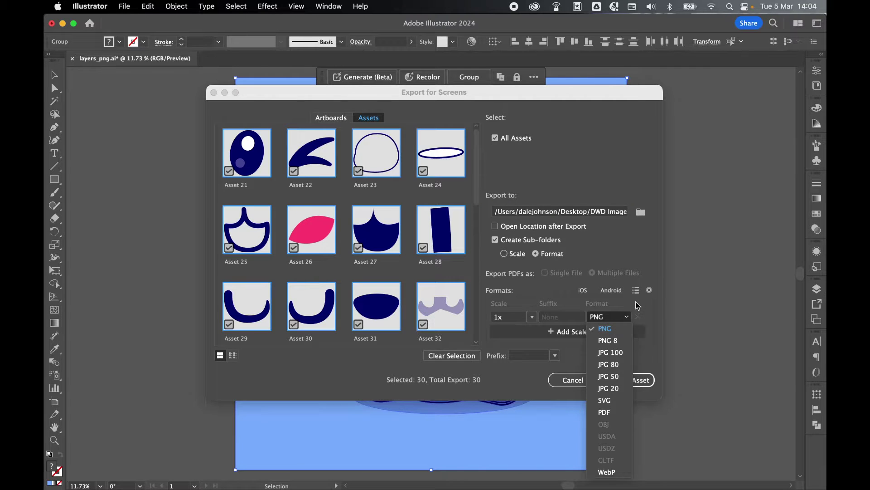
click(615, 329)
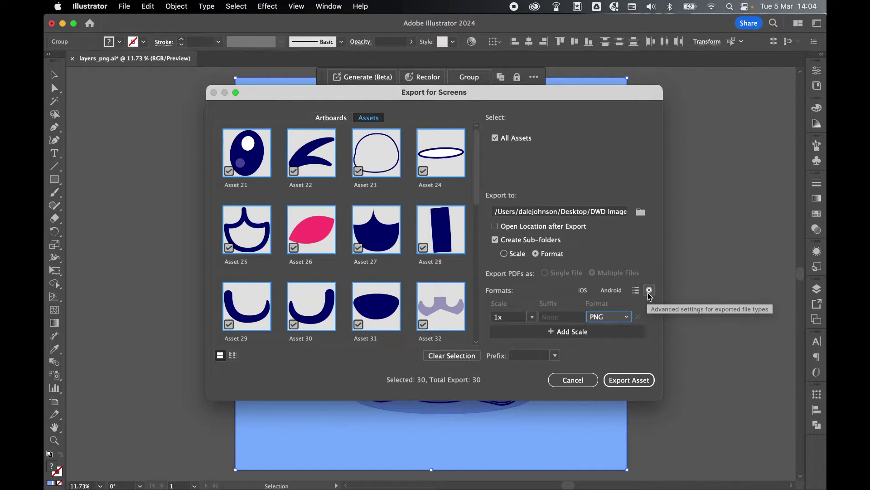
click(649, 291)
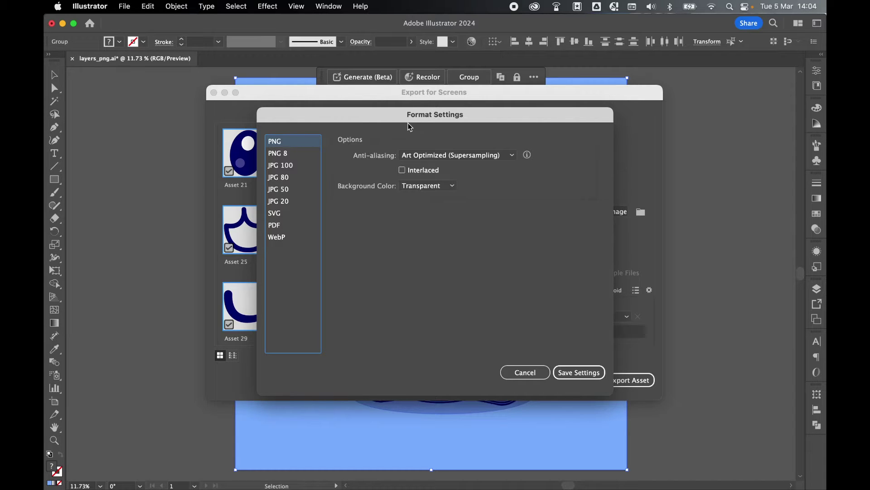
click(447, 157)
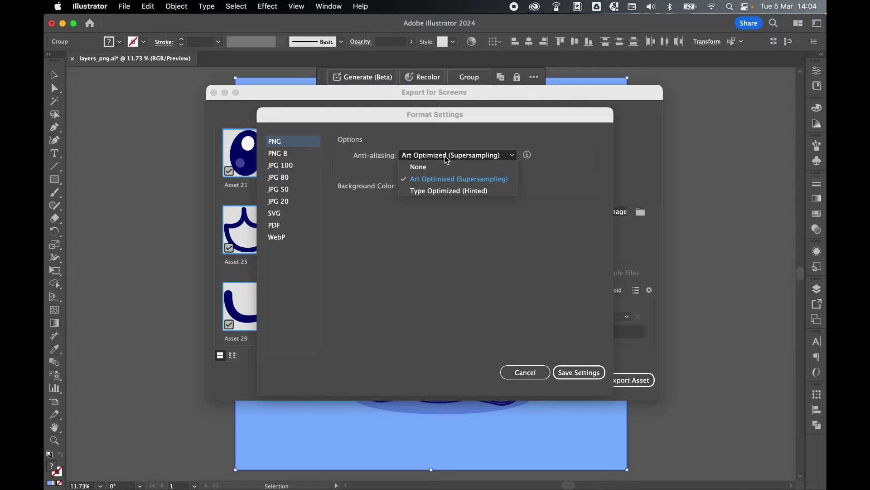
click(443, 191)
click(448, 157)
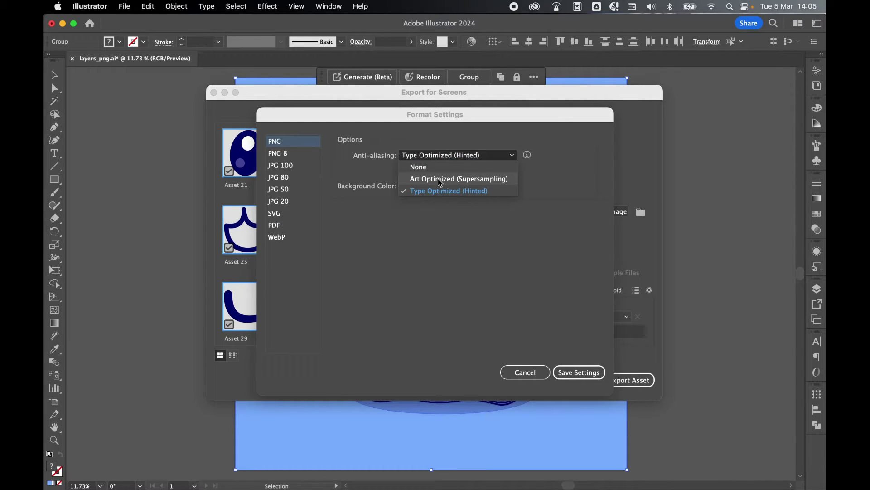
click(438, 179)
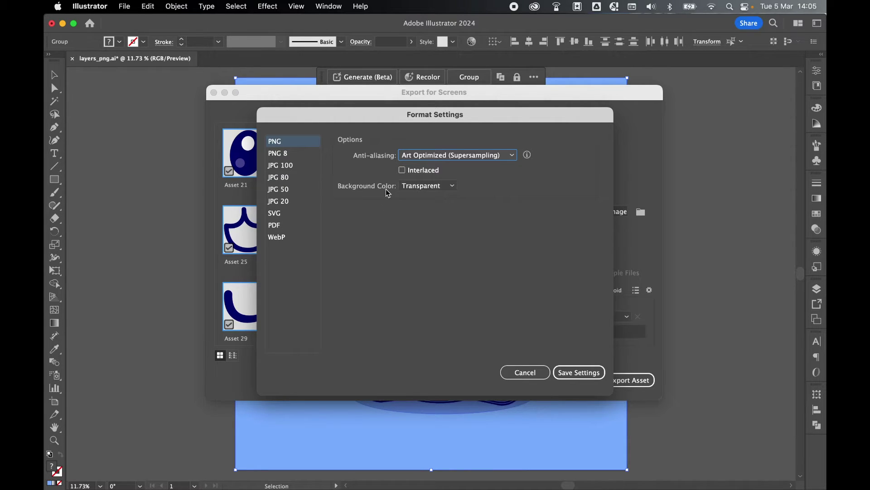
click(431, 187)
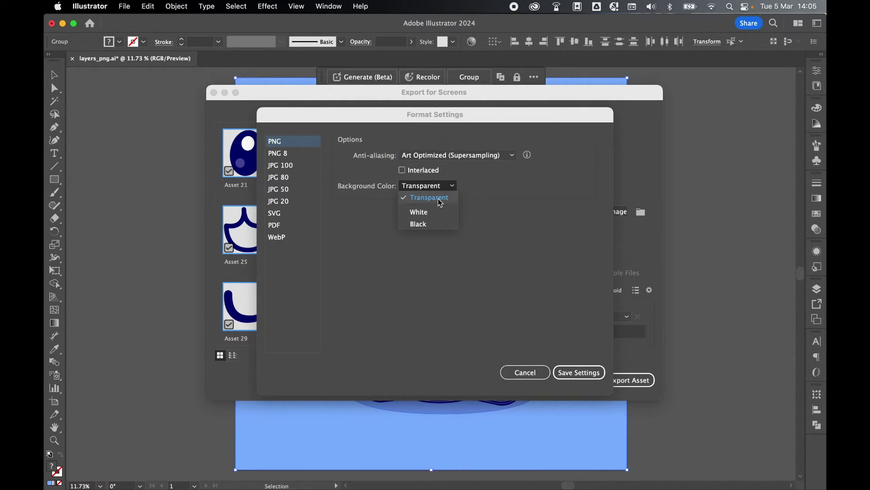
click(440, 202)
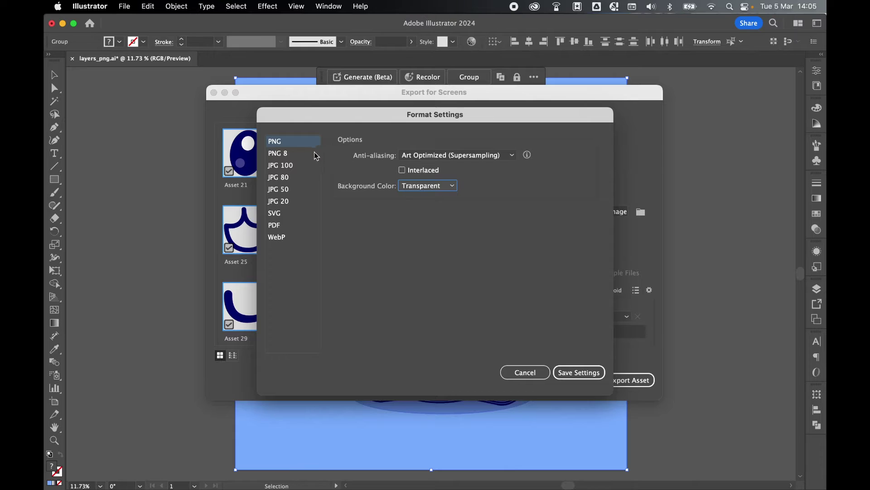
click(302, 154)
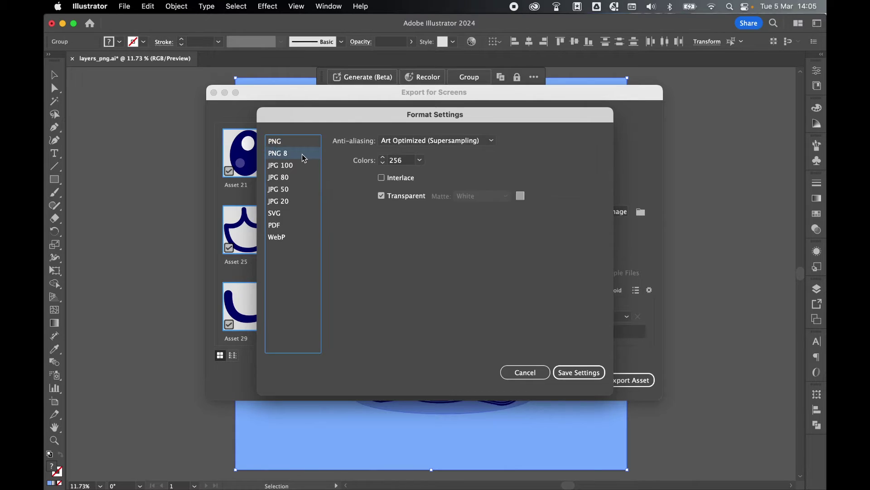
- Keep PNG 8 at 256 colours after comparing with the PNG options
click(421, 160)
click(435, 255)
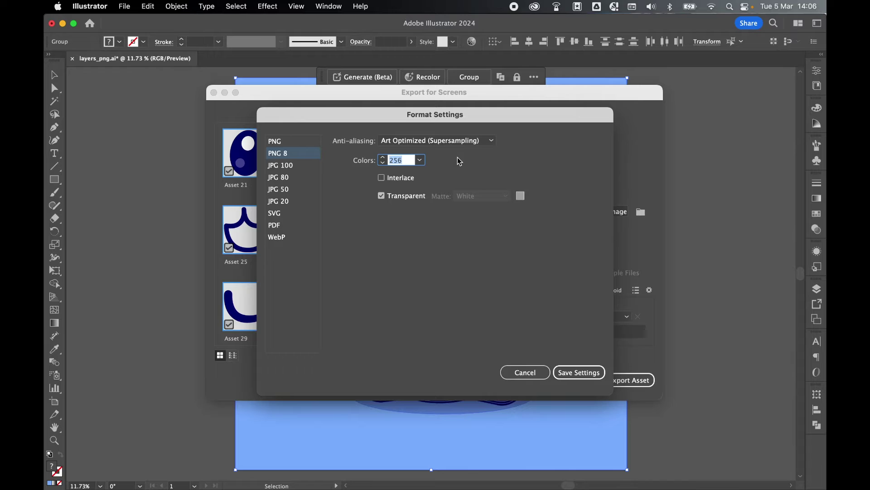
click(297, 143)
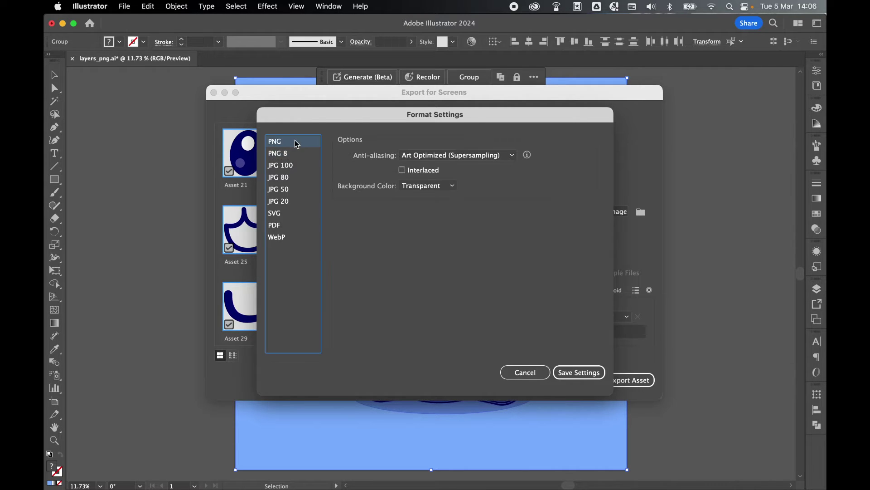
click(295, 154)
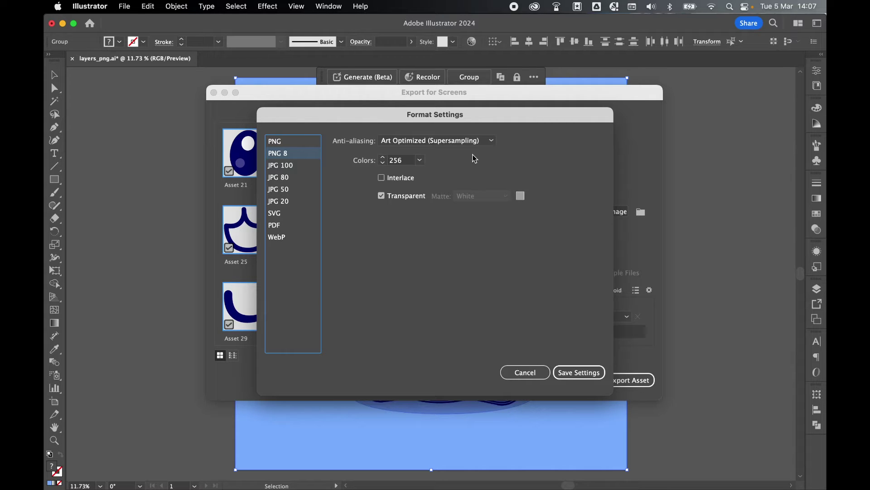
- Keep Art Optimized anti-aliasing and Transparent checked, then save the PNG 8 settings
click(452, 143)
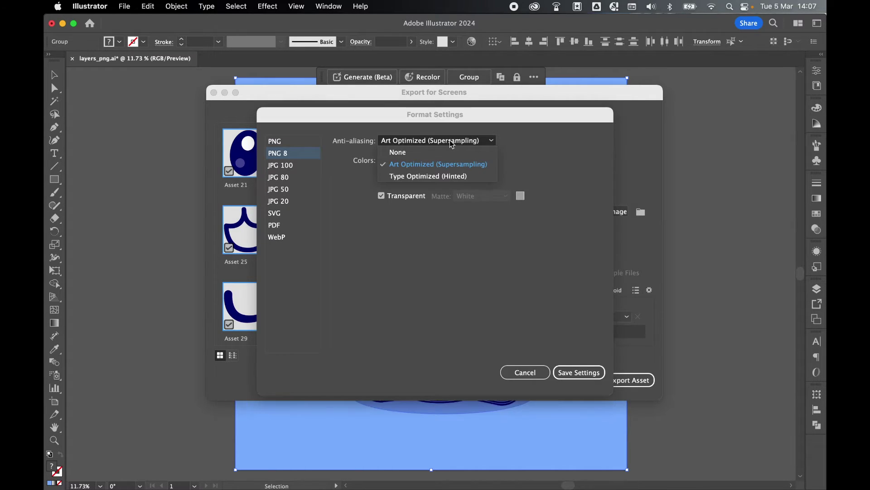
click(434, 165)
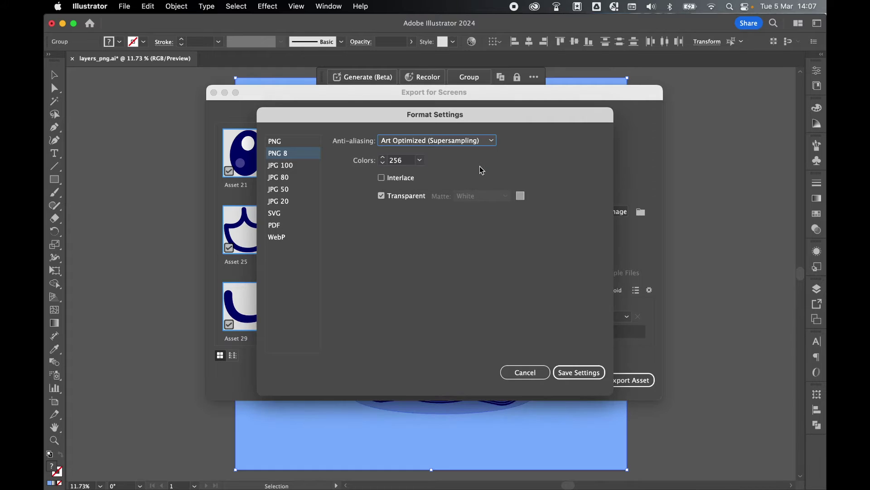
click(384, 199)
click(506, 196)
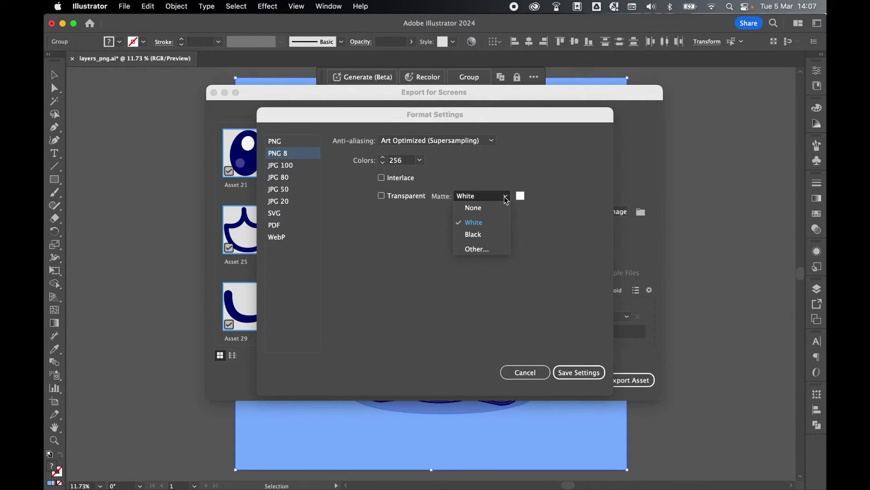
click(506, 201)
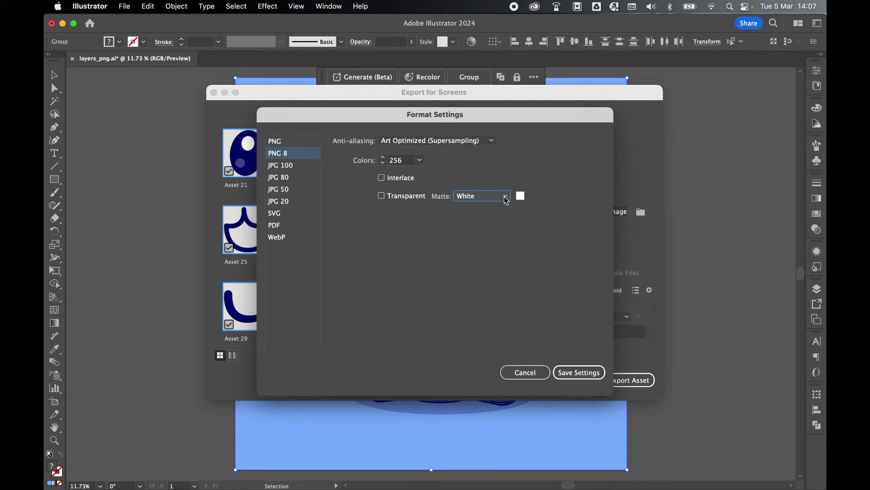
click(411, 199)
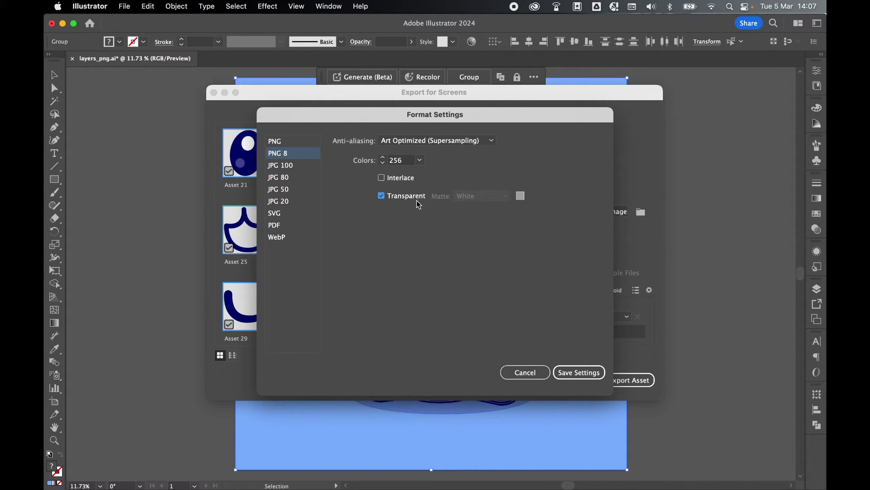
click(572, 371)
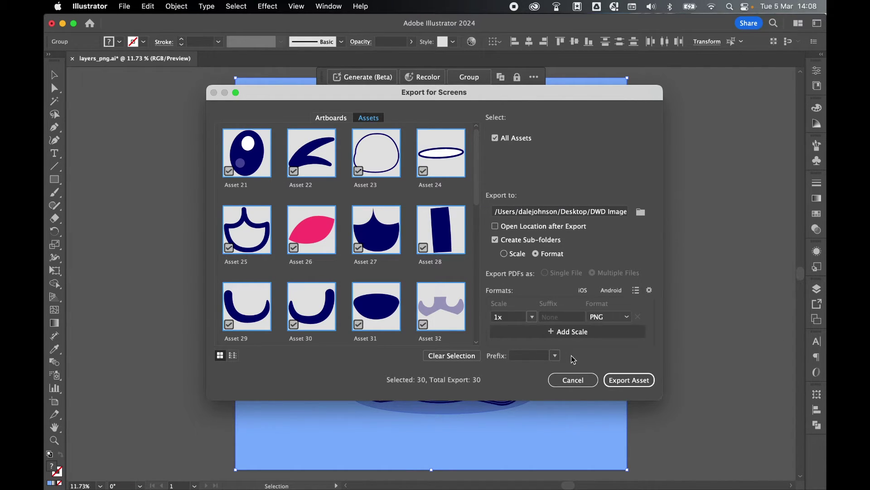
- Set the exported file name prefix to panda_ and the suffix to _v1
click(557, 358)
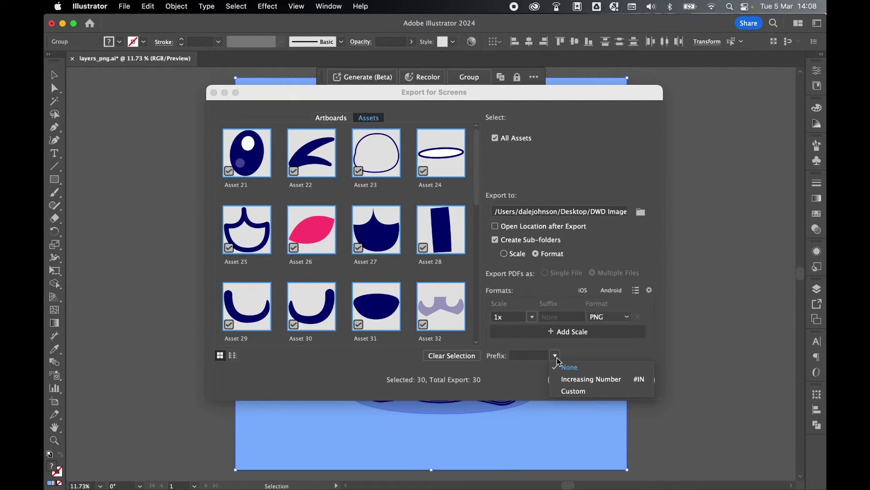
click(567, 391)
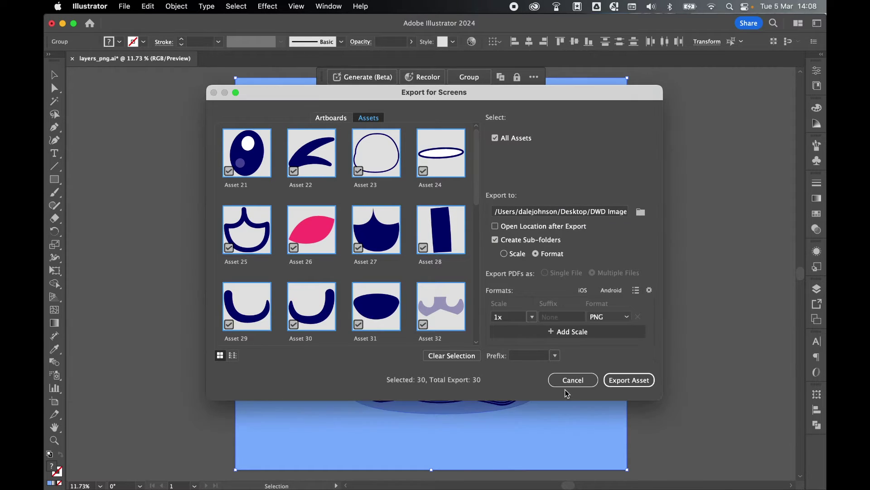
click(529, 358)
text(D)
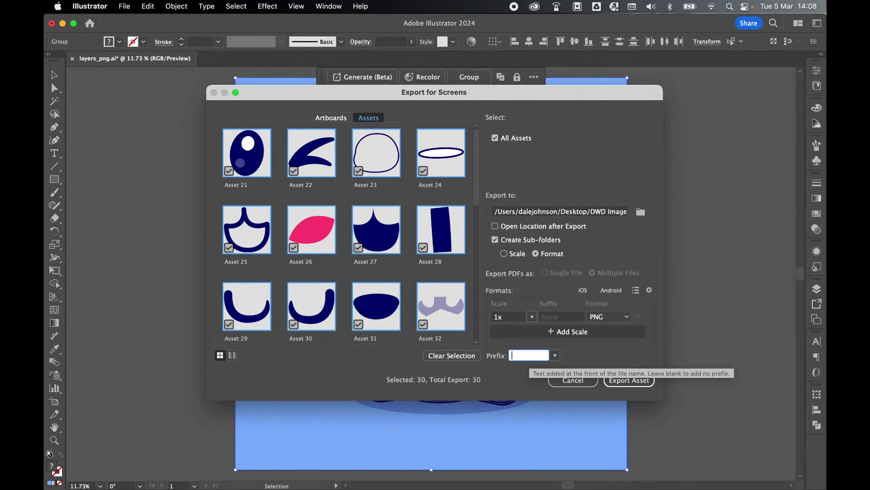
text(panda_)
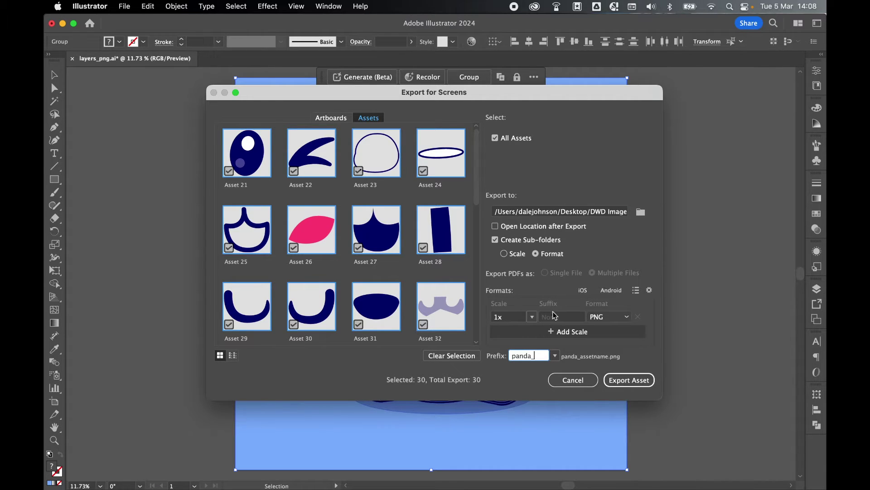
click(554, 313)
text(_)
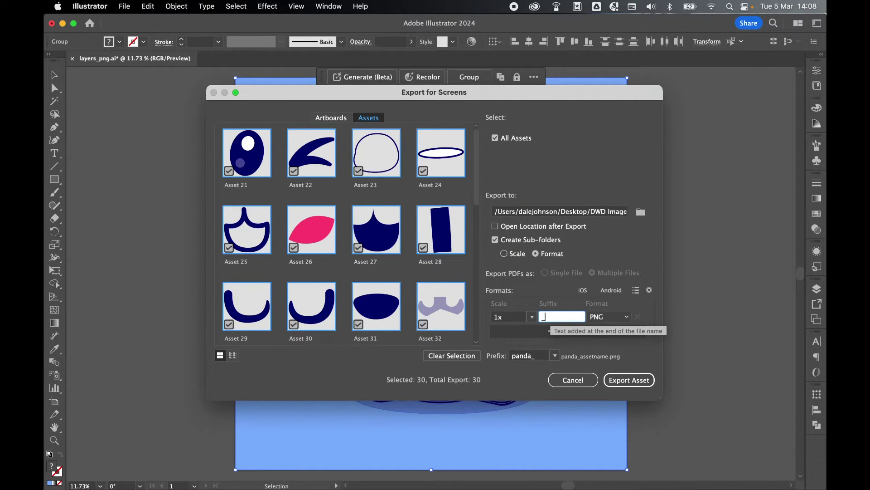
text(v1)
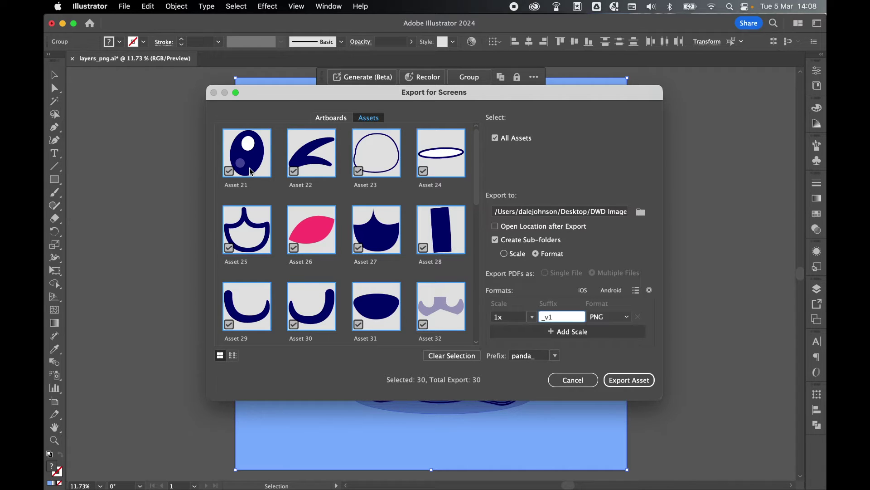
- Clear the _v1 suffix, return the scale from 2x to 1x, and export the assets
key(BackSpace)
key(BackSpace)
key(BackSpace)
click(533, 317)
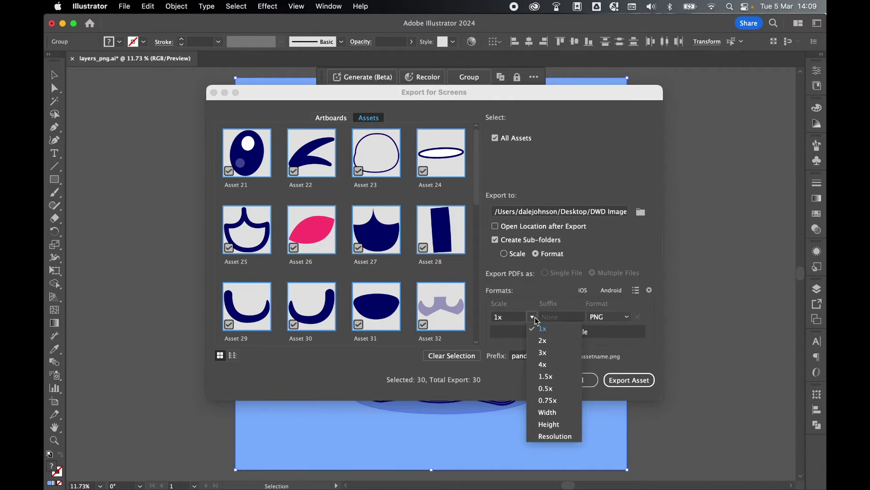
click(547, 342)
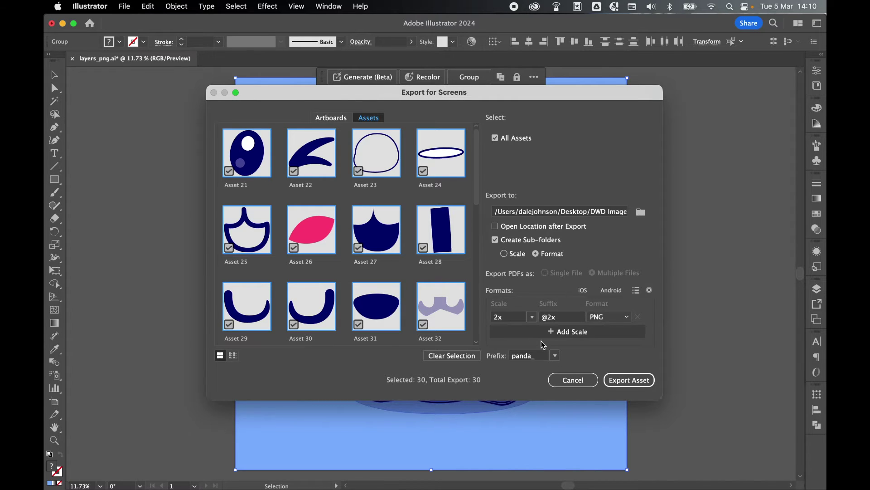
click(532, 316)
click(549, 334)
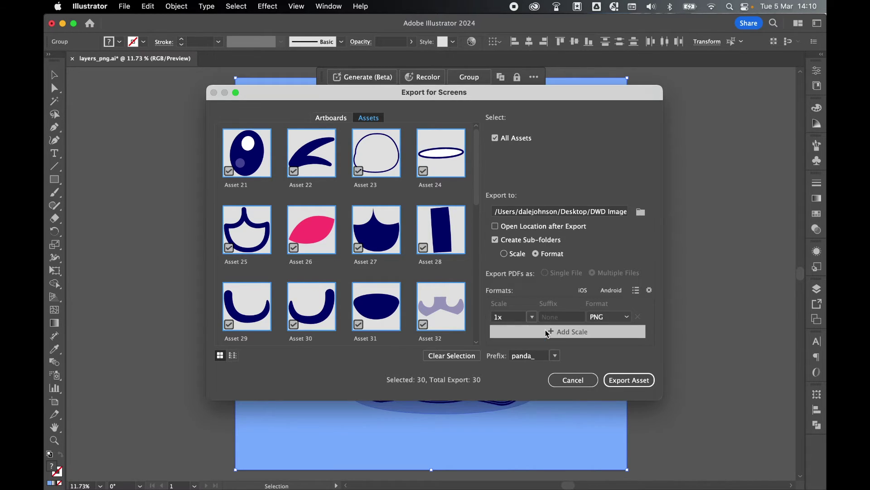
click(630, 383)
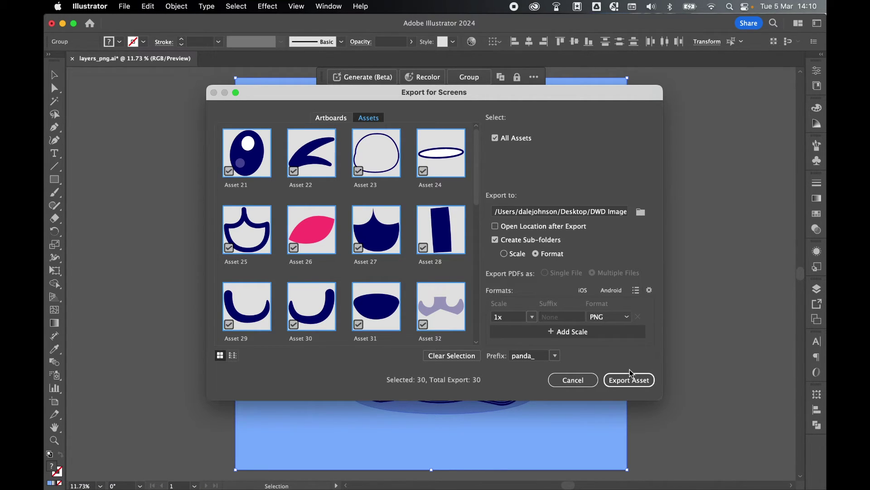
click(628, 375)
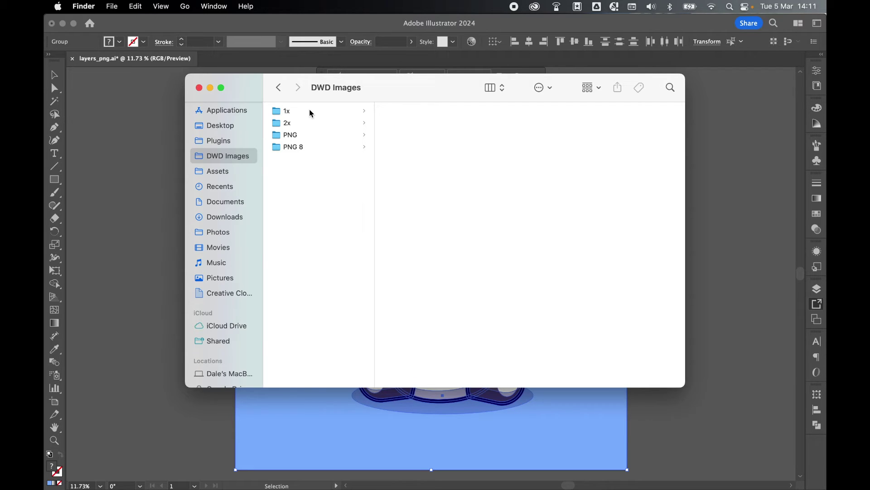
- Preview the 1x export folder's files, Asset 21.png through Asset 27.png
click(308, 111)
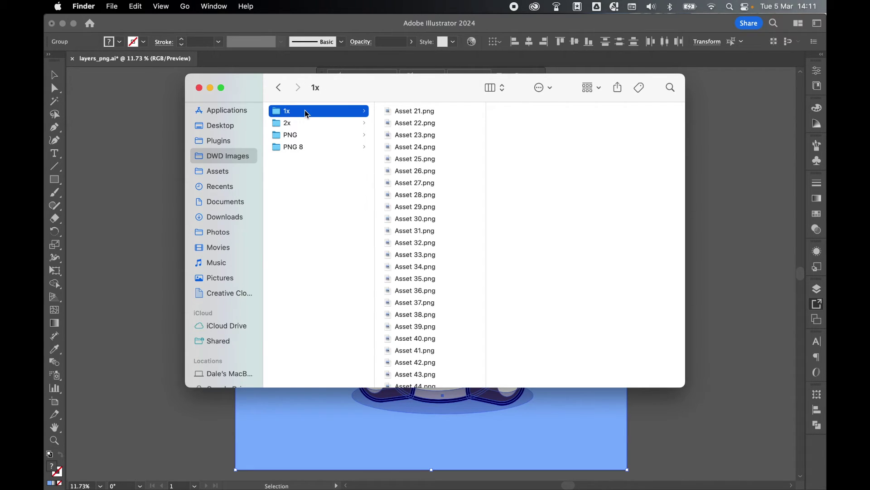
key(Right)
key(Down)
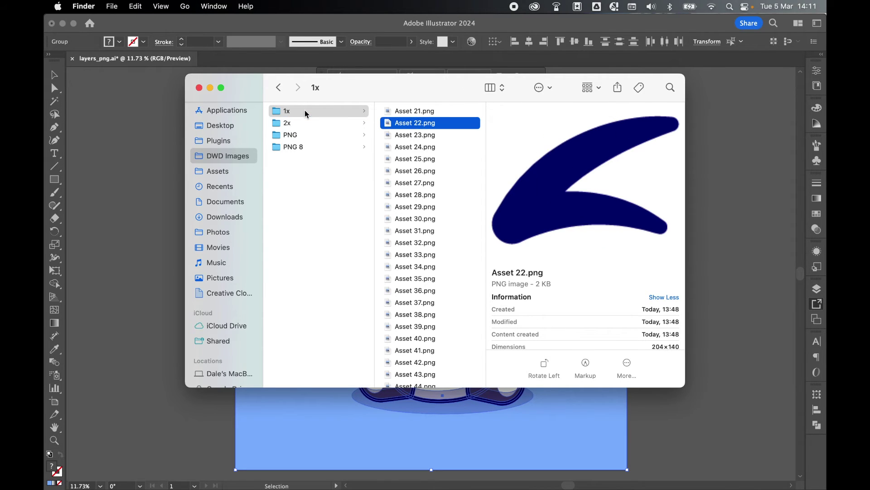
key(Down)
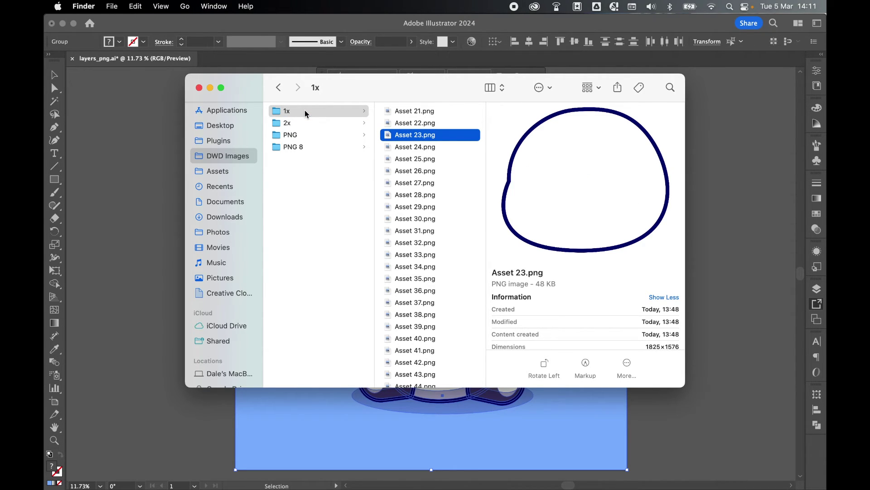
key(Down)
key(Down)
key(Down)
key(Down)
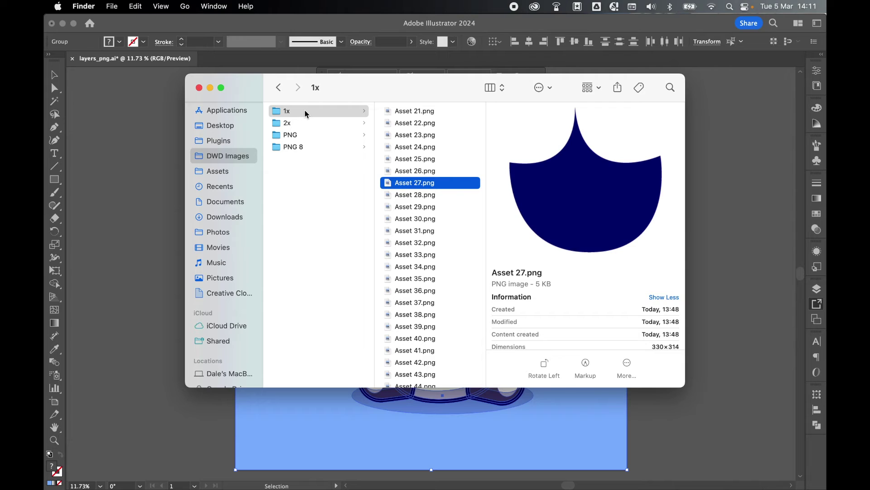
click(434, 112)
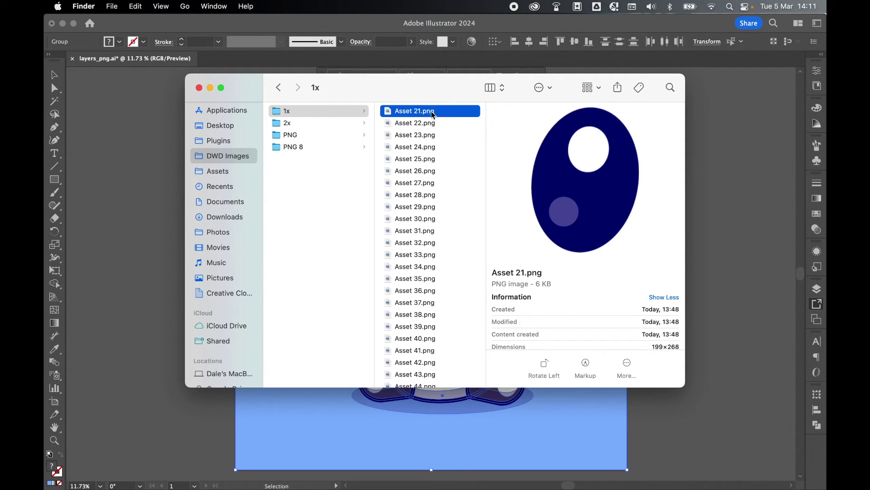
drag(643, 388, 646, 440)
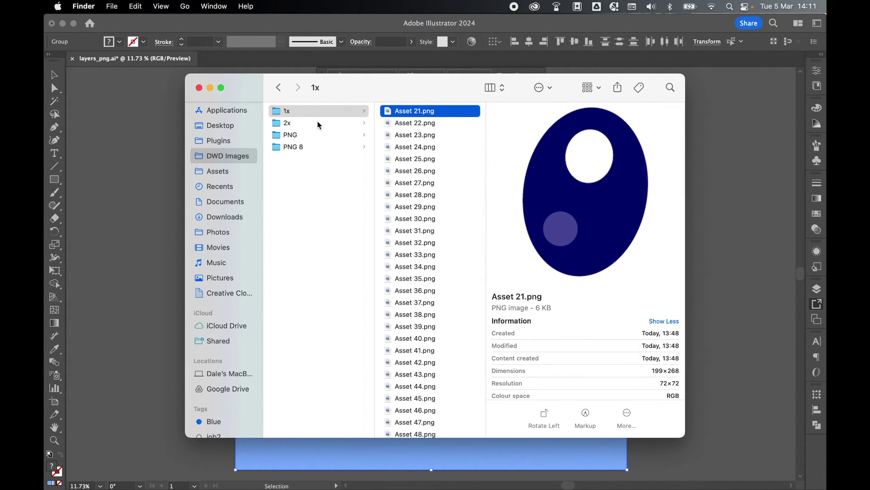
click(305, 122)
click(424, 116)
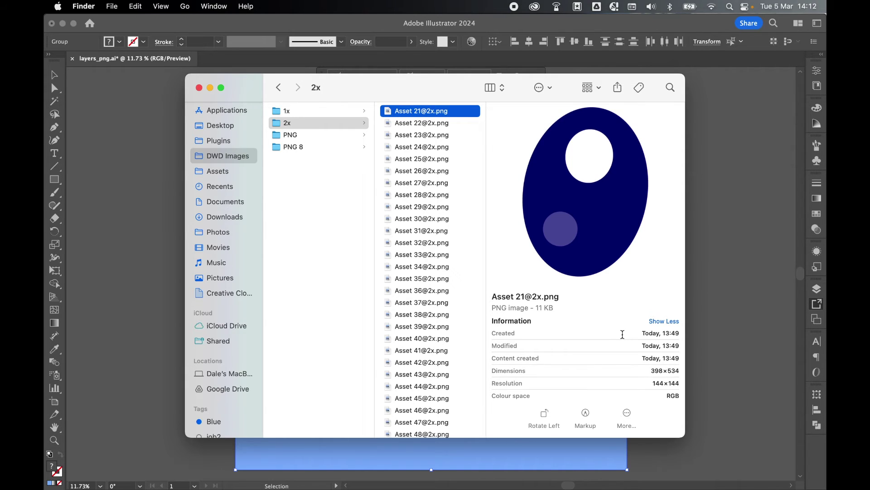
- Preview Asset 21, 22 and 23 in the PNG export folder to note their file sizes
click(312, 136)
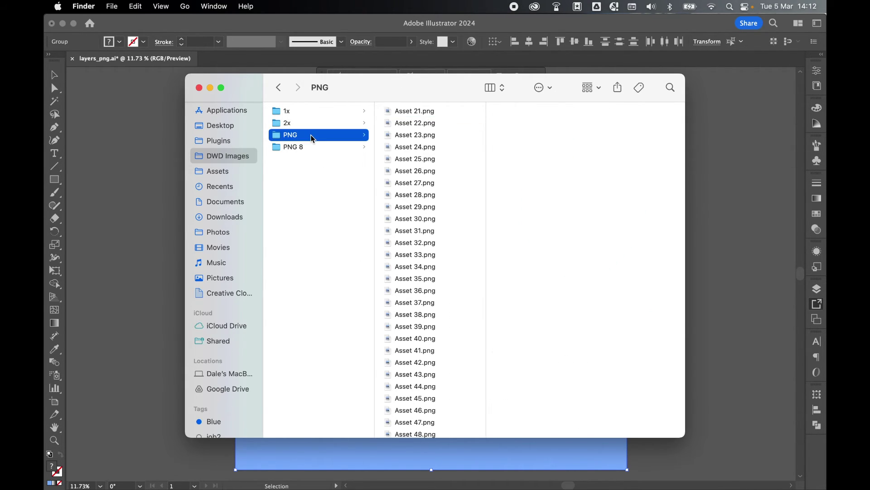
click(307, 150)
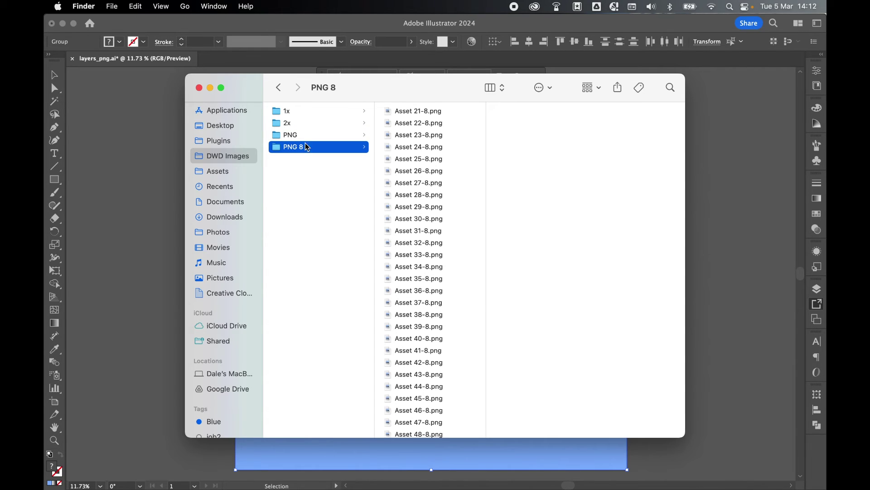
click(307, 137)
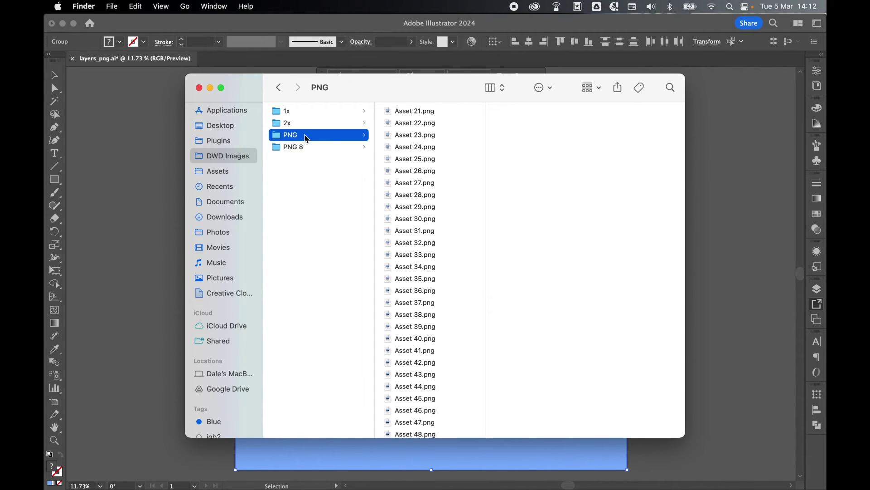
key(Right)
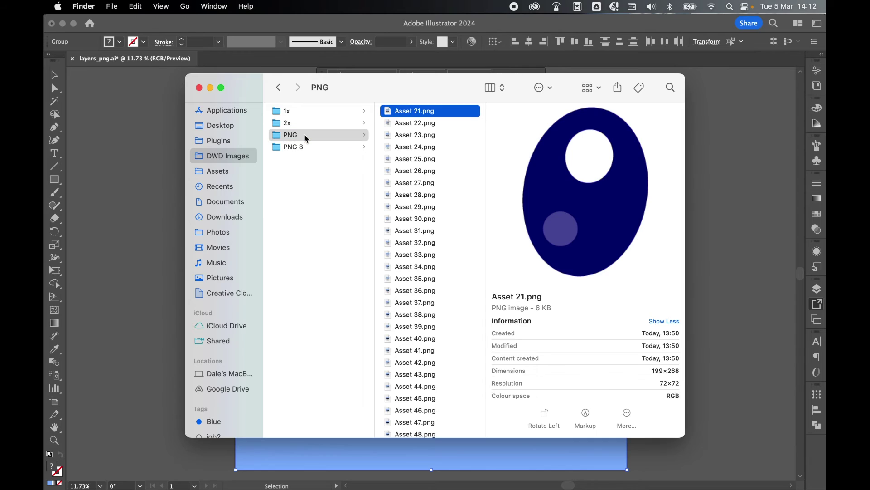
scroll(616, 312, down, 1)
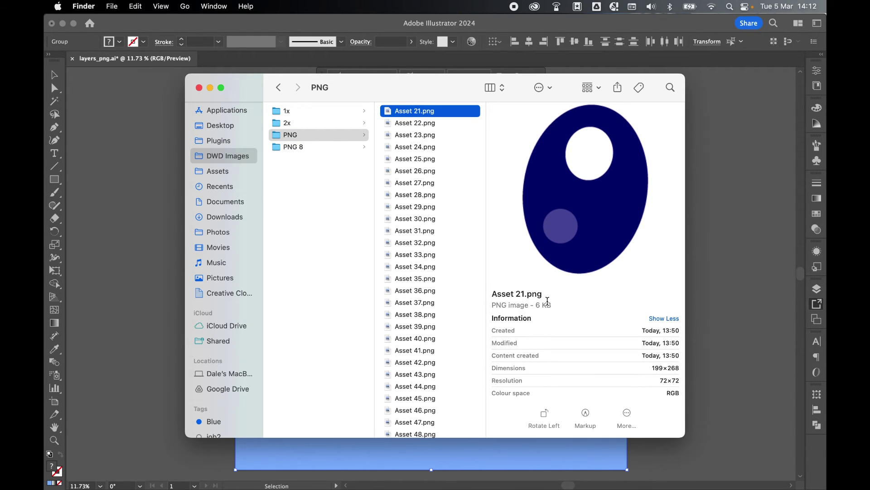
key(Down)
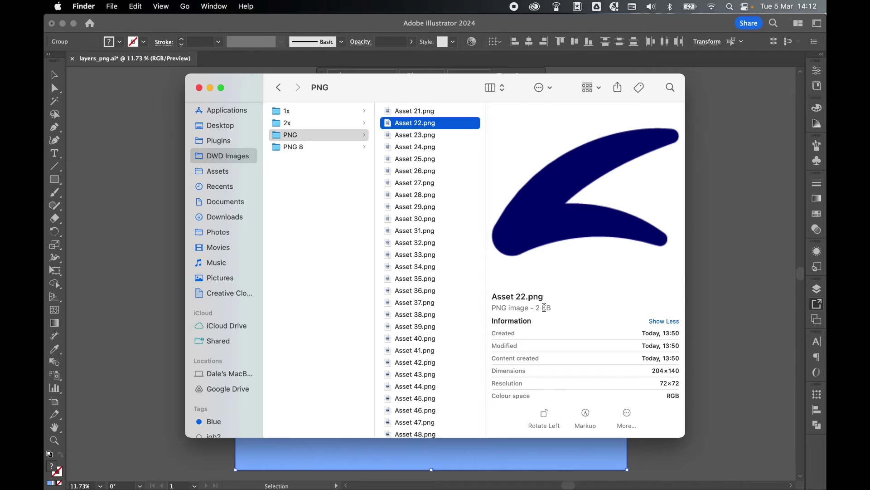
key(Down)
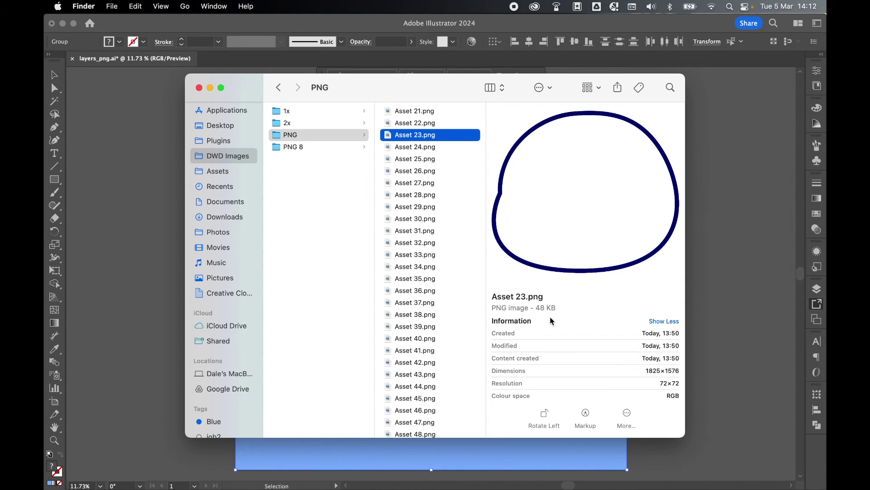
- Preview Asset 21-8 to 23-8 in the PNG 8 folder, about half the size (Asset 21-8 is 3 KB)
click(322, 148)
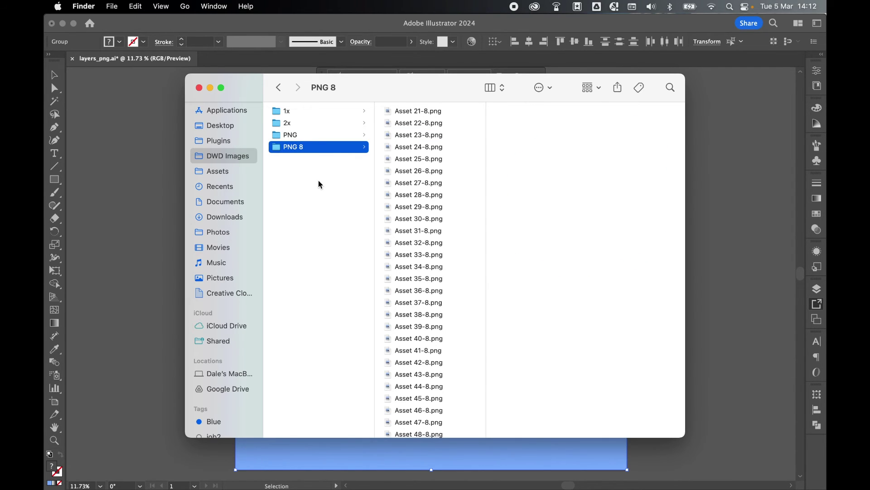
key(Right)
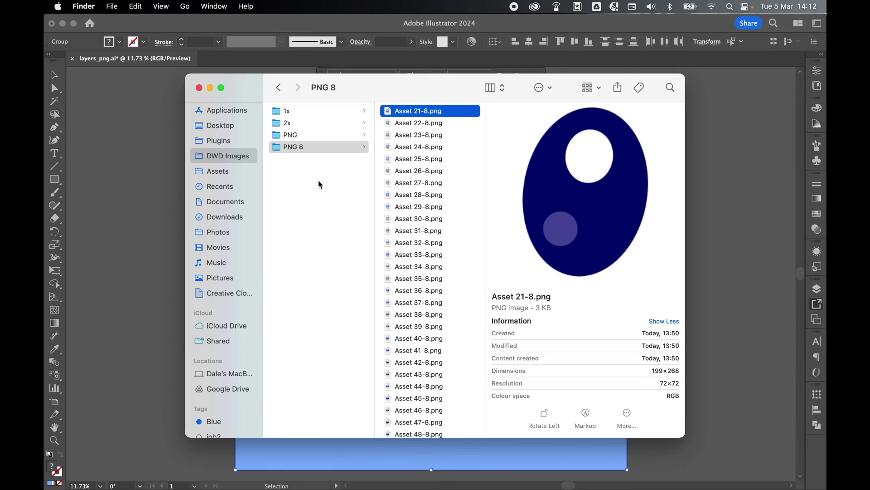
key(Down)
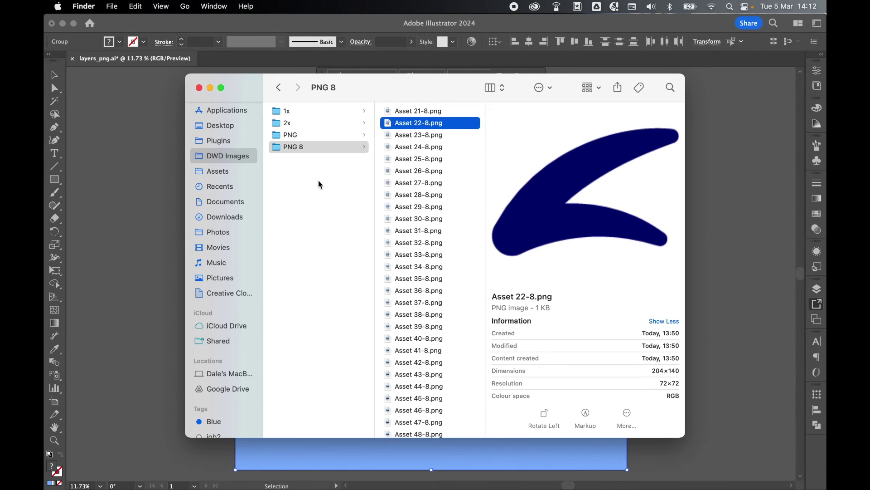
key(Down)
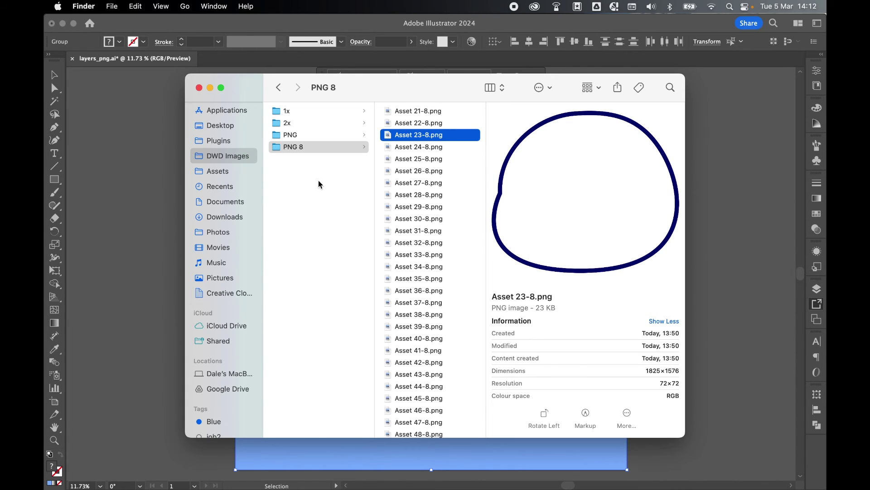
key(Up)
key(Up)
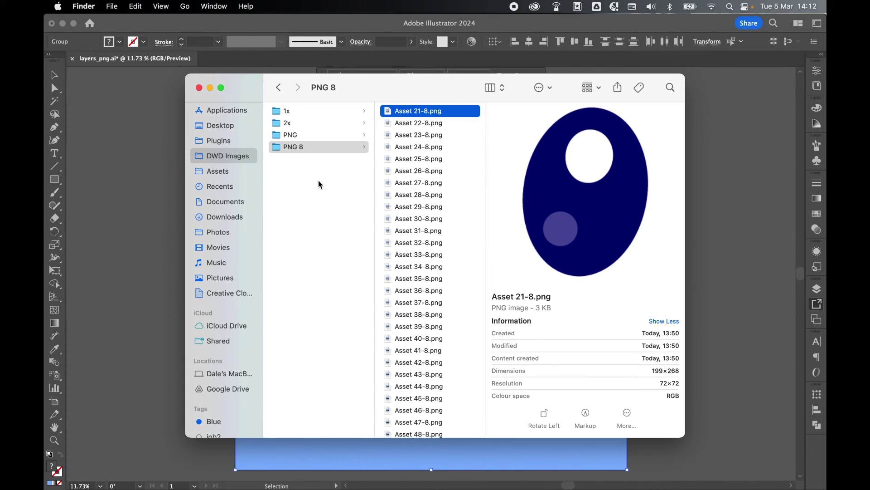